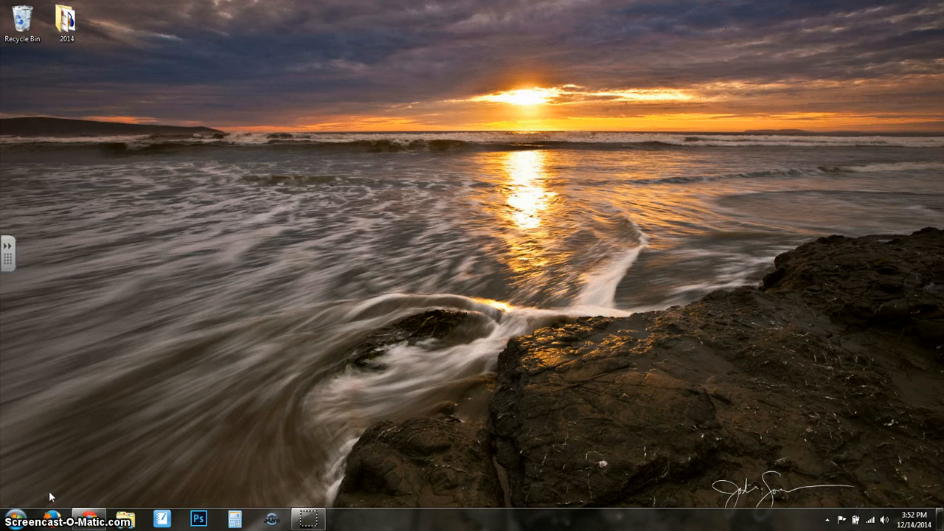
Step: Open Google Drive in Chrome and create a new blank Google Sheets spreadsheet
click(83, 517)
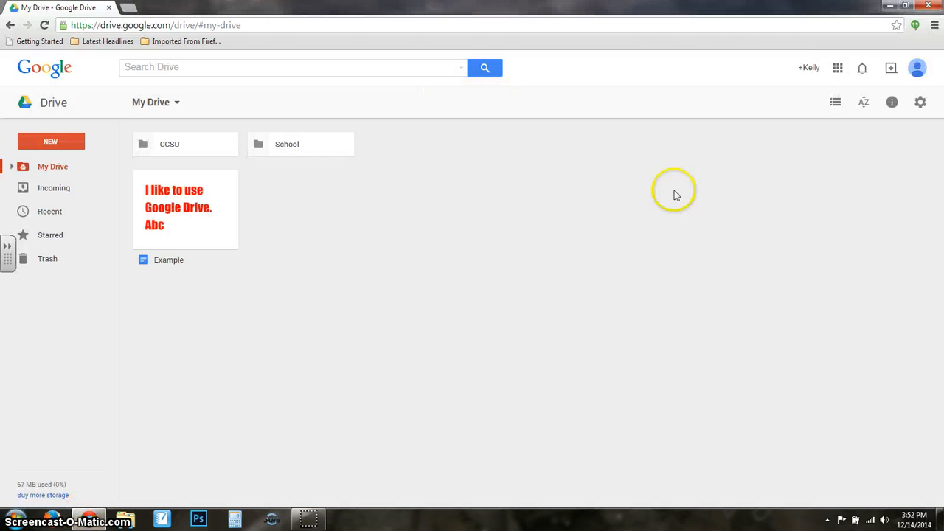
click(838, 67)
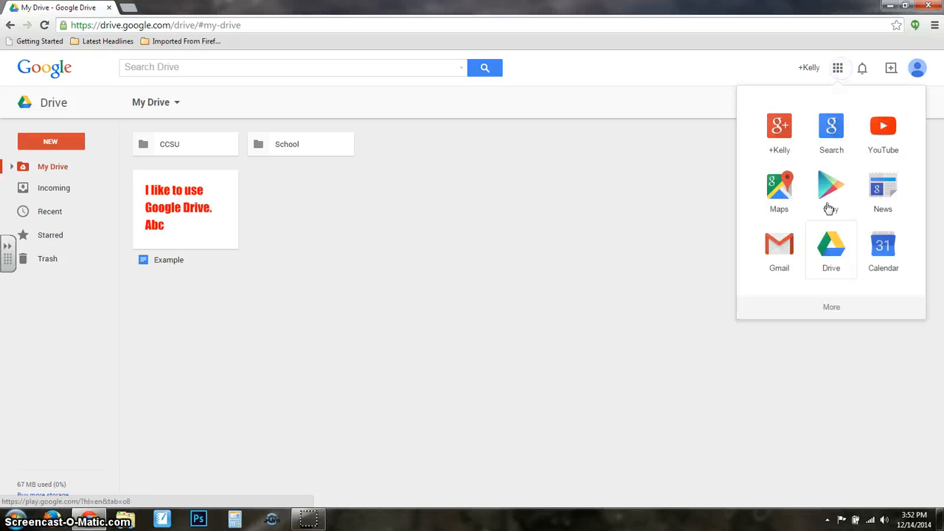
click(828, 255)
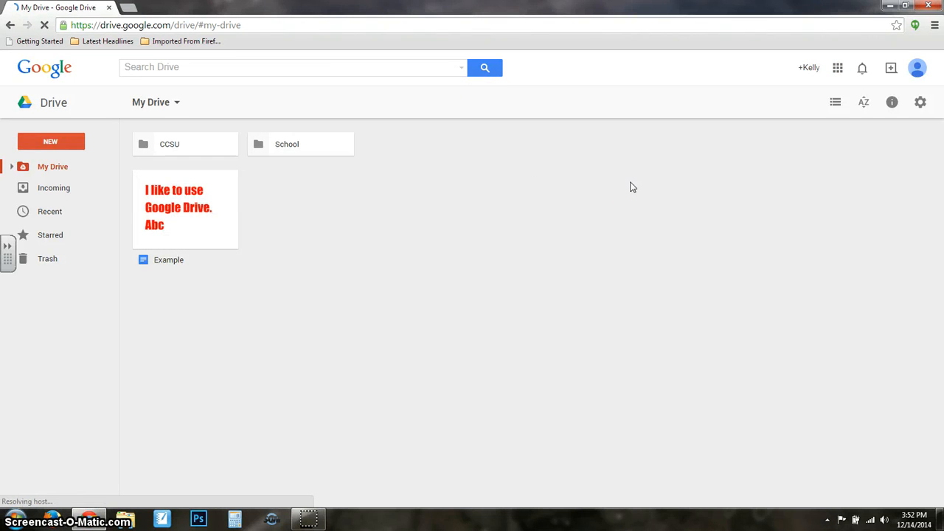
click(338, 139)
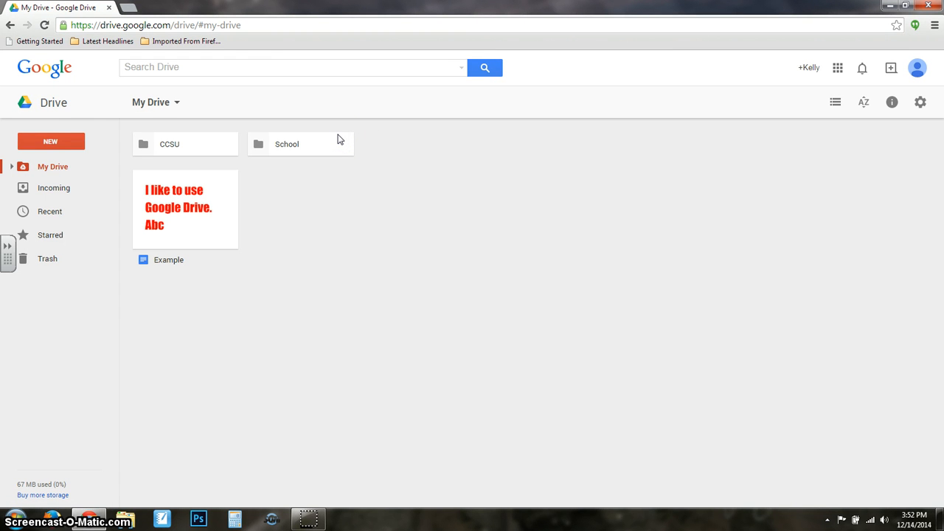
click(74, 143)
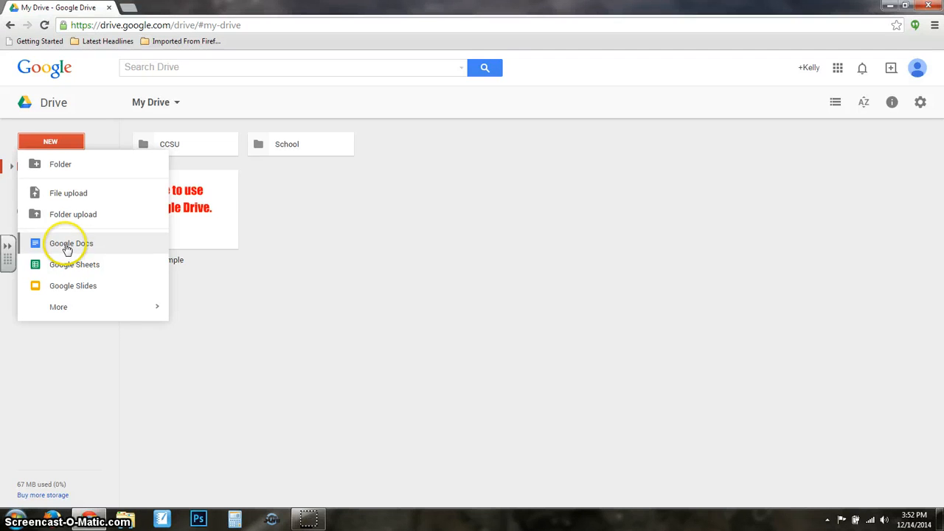
click(85, 267)
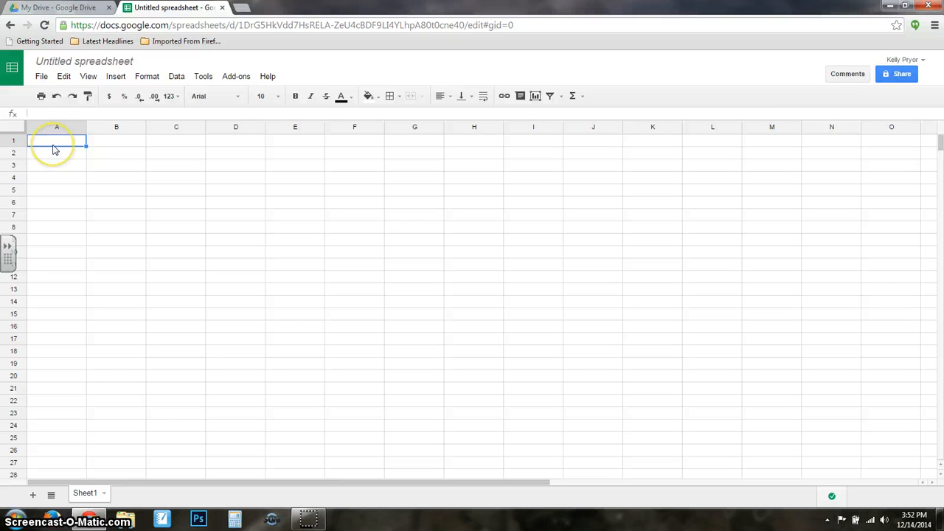
Step: Enter the heading "Days in the Week" in cell A1
click(108, 144)
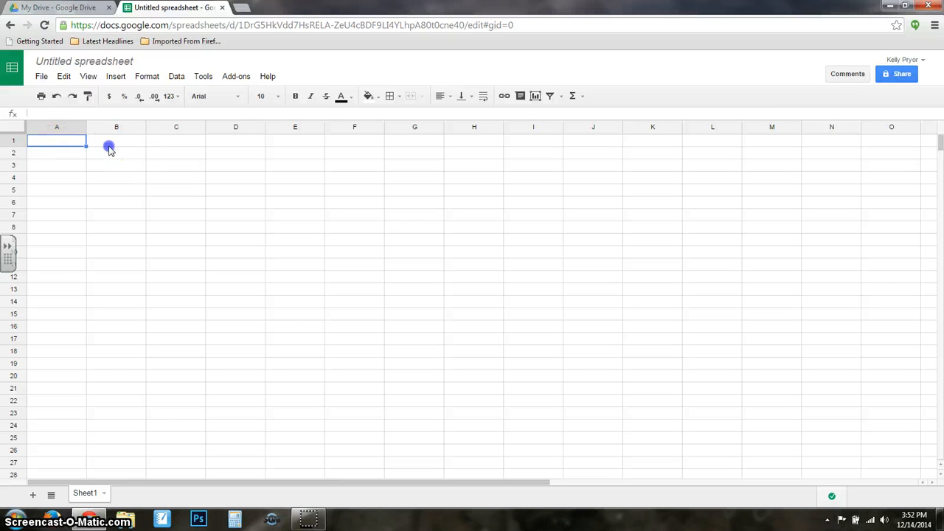
click(72, 150)
text(Days)
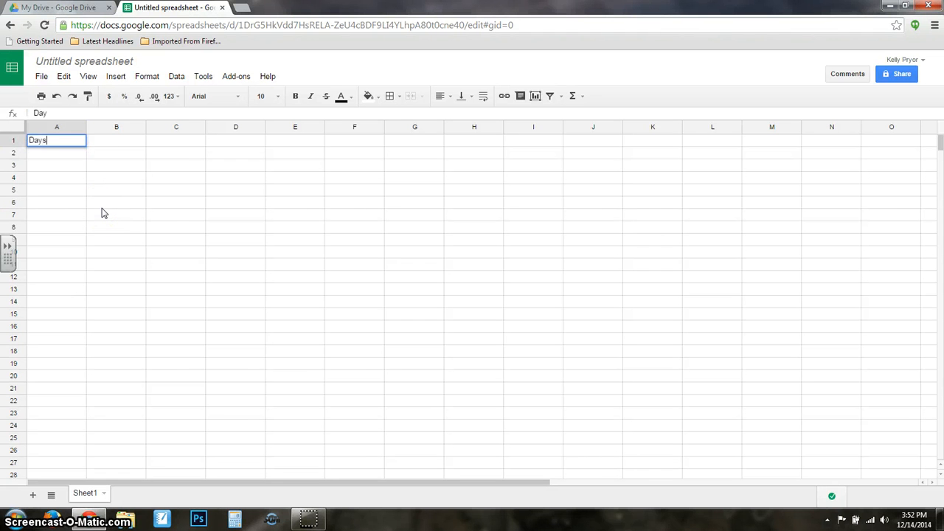
text( in the Week)
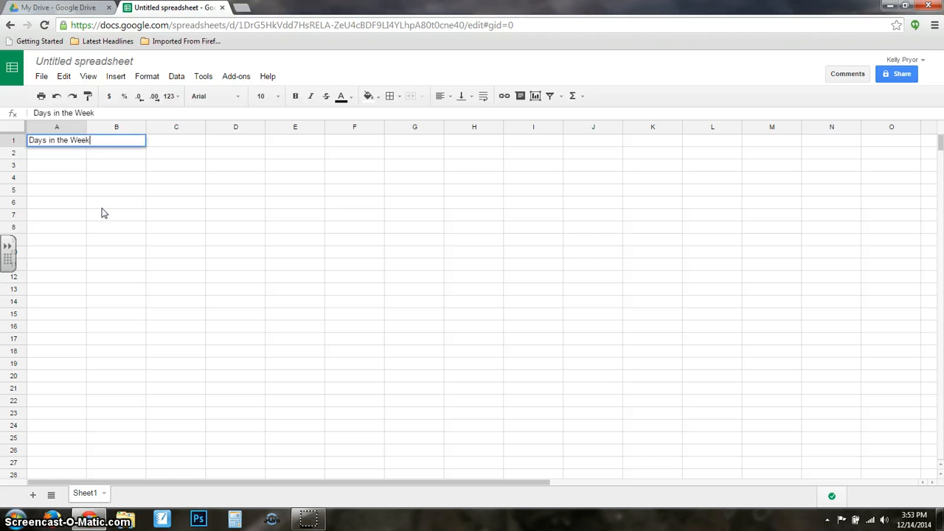
key(Return)
Step: List the weekdays Monday, Tuesday, Wednesday, Thursday and Friday in cells A2 to A6 beneath the heading
text(Monday)
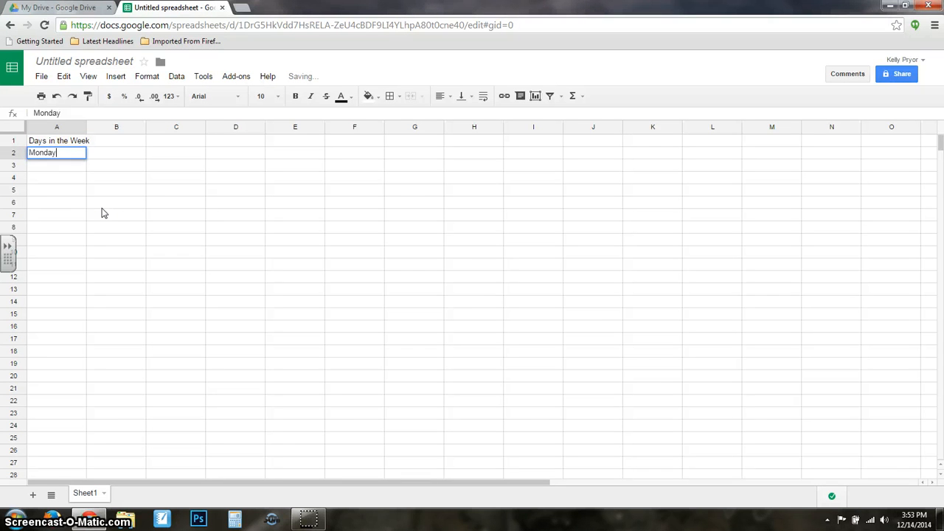
key(Return)
text(Tuesday)
key(Return)
text(W)
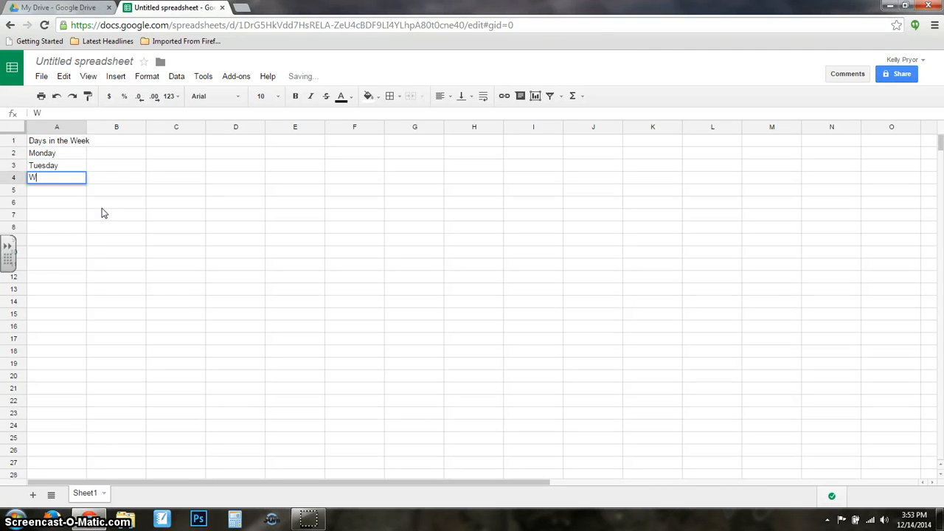
text(ednesday)
key(Return)
text(Tj)
text(urs)
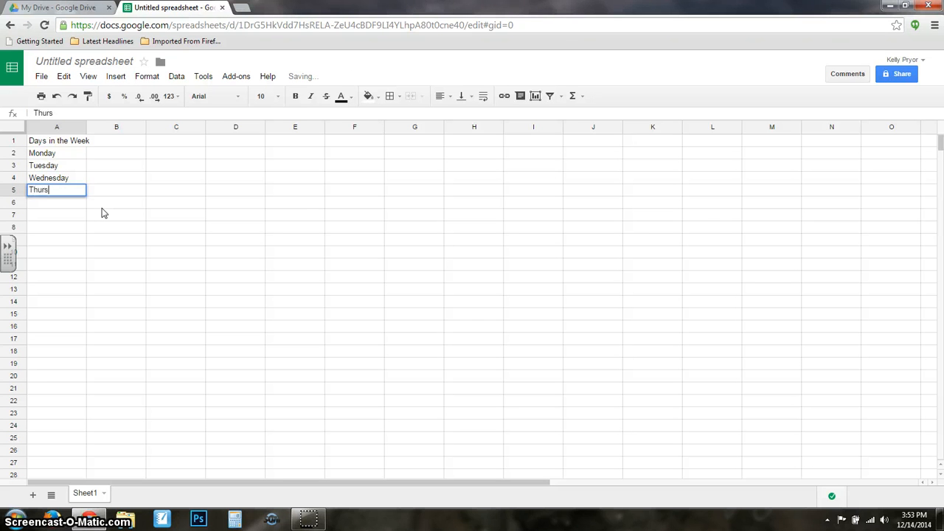
text(day)
key(Return)
text(Fri)
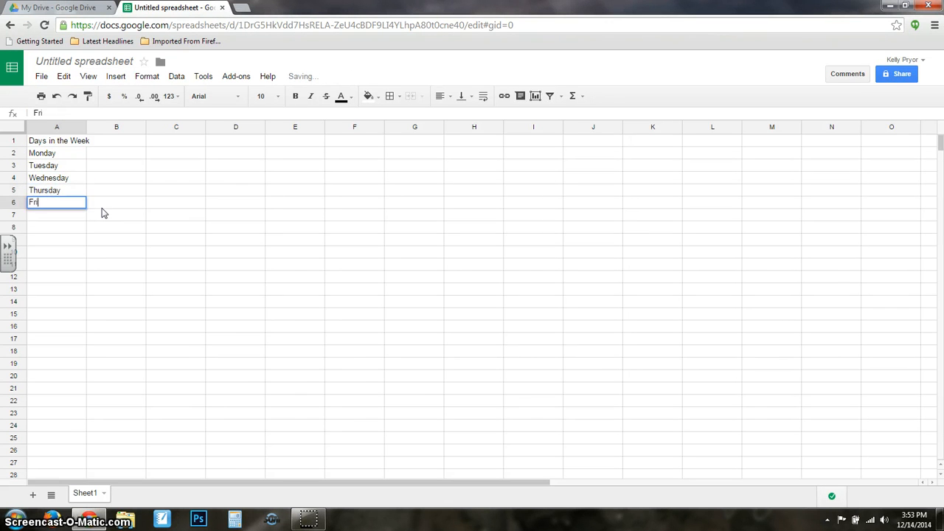
text(day)
Step: Enter the heading "Minutes Read" in cell B1
click(113, 142)
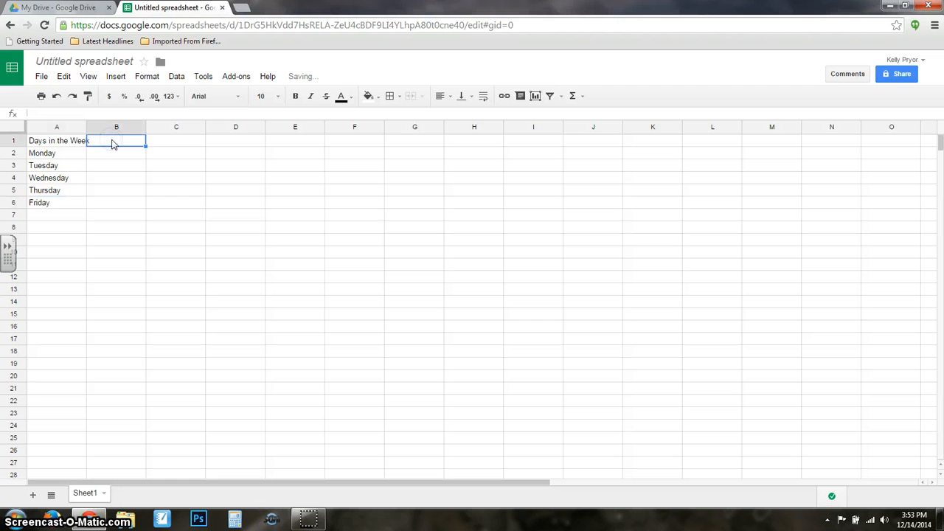
text(Minutes Read)
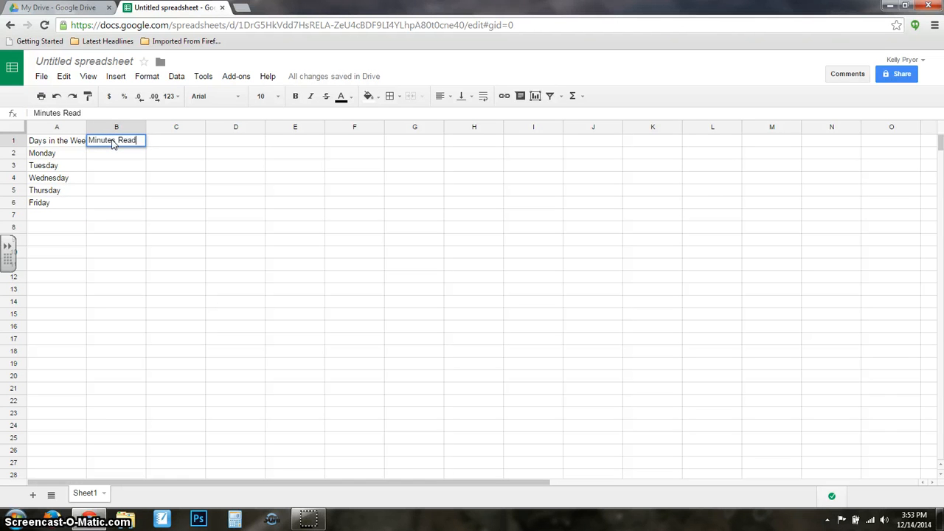
key(Return)
Step: Enter the minutes read for Monday to Friday in cells B2 to B6: 1, 5, 10, 60 and 20
text(1)
key(Return)
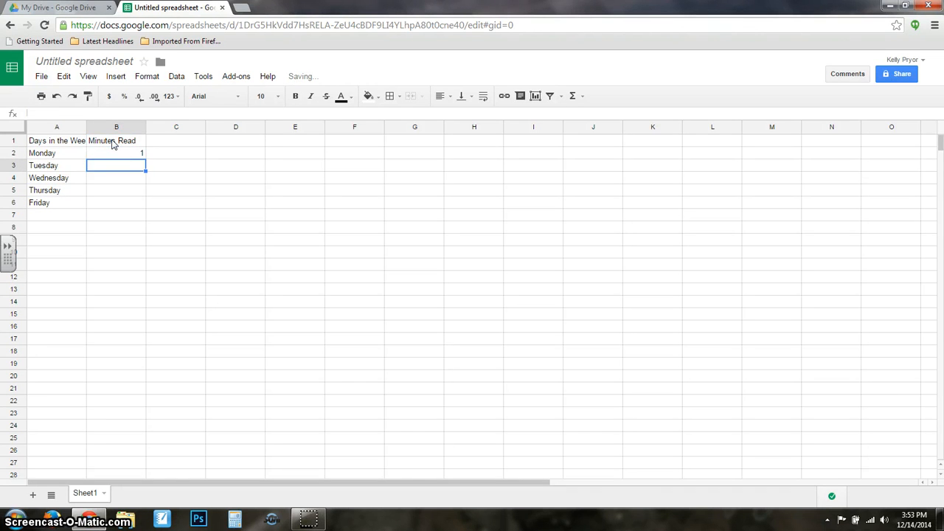
text(5)
key(Return)
text(10)
key(Return)
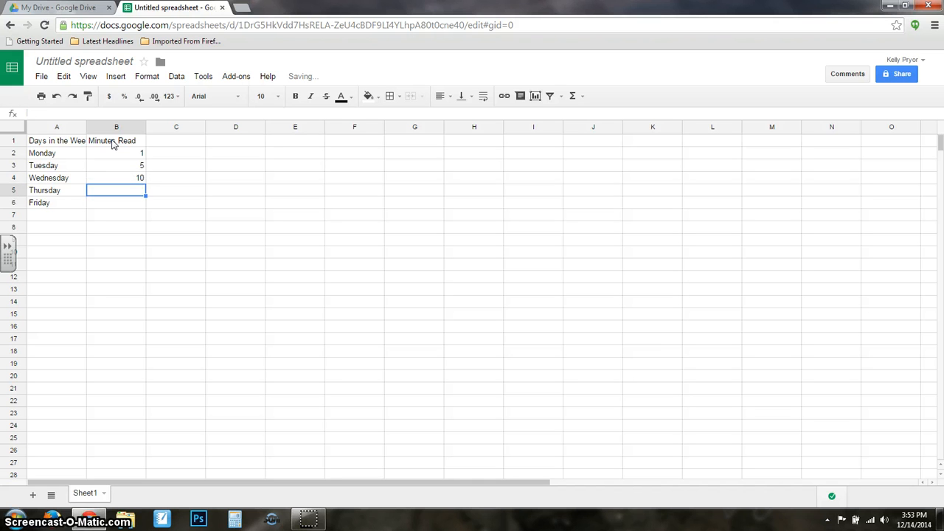
text(60)
key(Return)
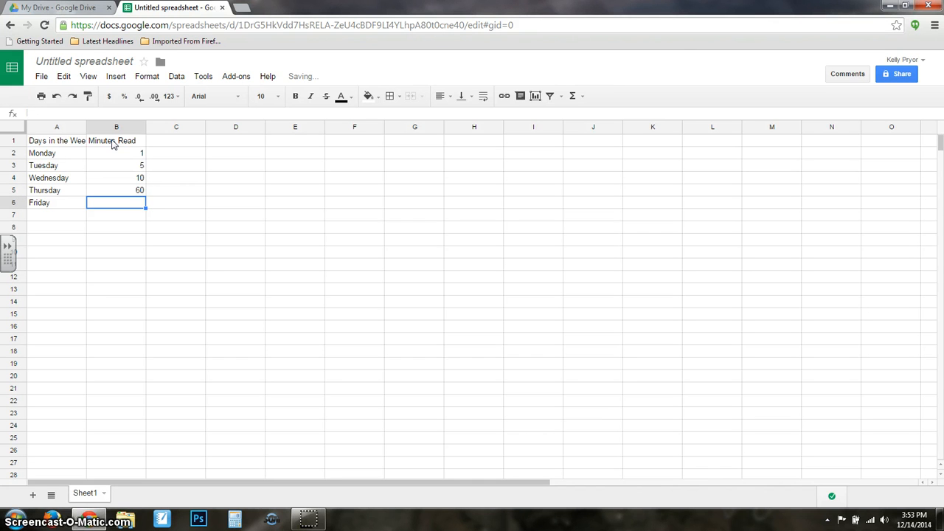
text(20)
key(Return)
text(21)
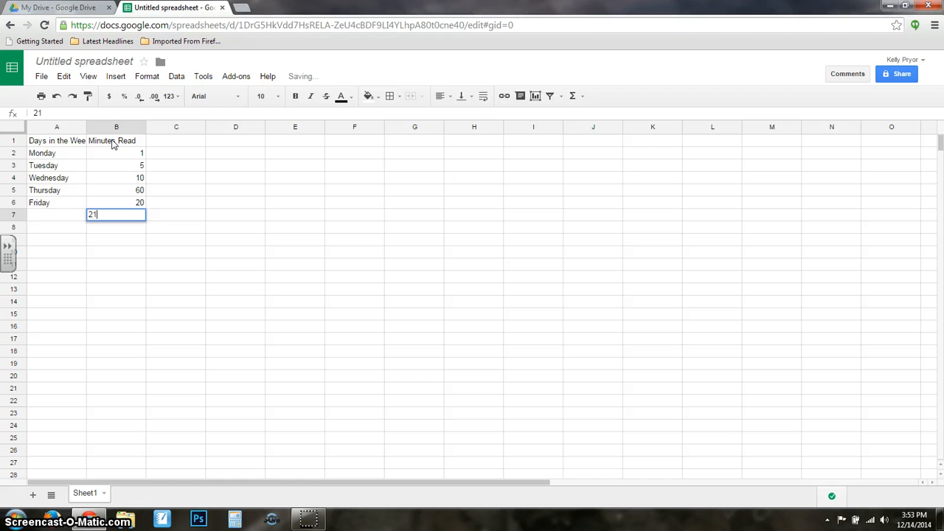
key(Return)
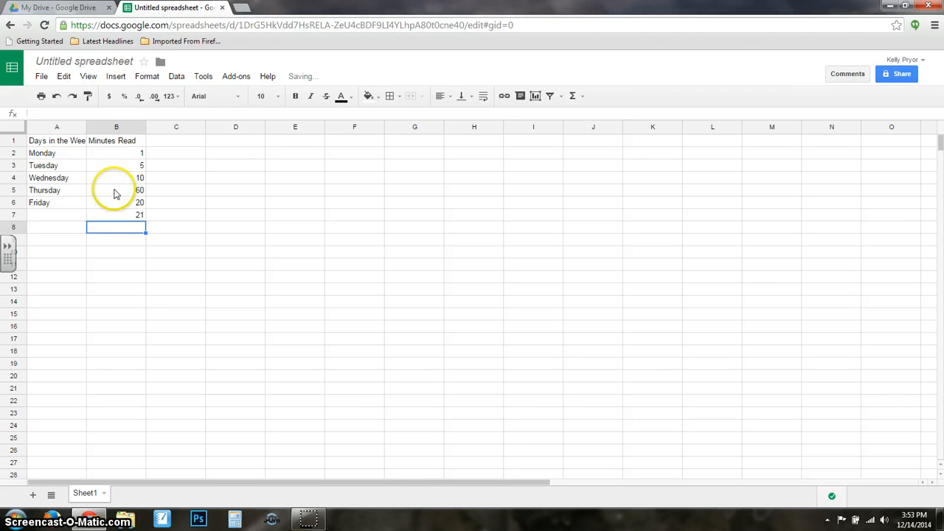
key(Up)
key(Delete)
Step: Widen columns A and B slightly so that their headings fit inside the cells
click(293, 253)
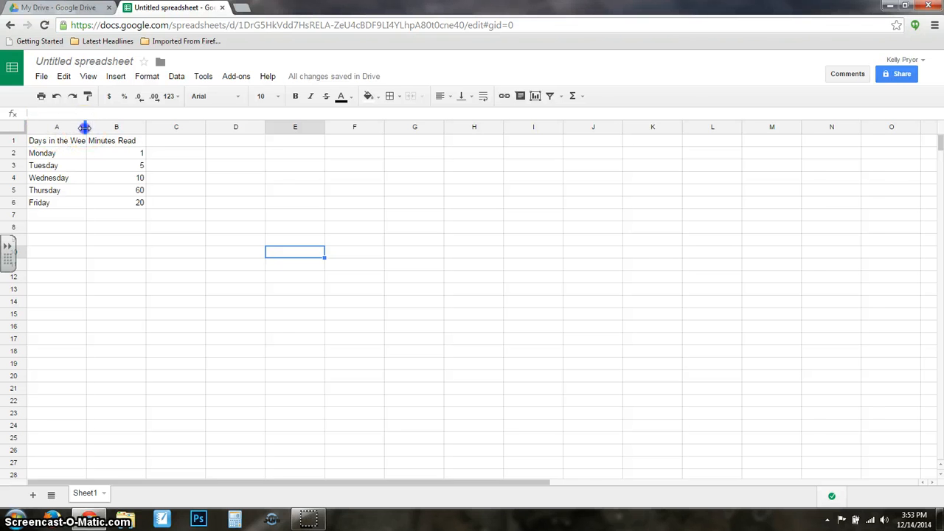
drag(86, 127, 97, 127)
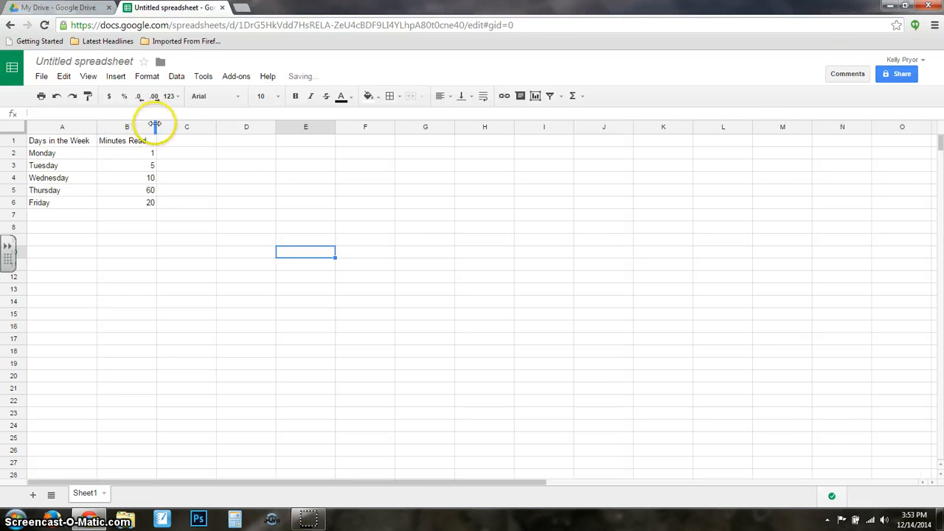
drag(156, 127, 164, 127)
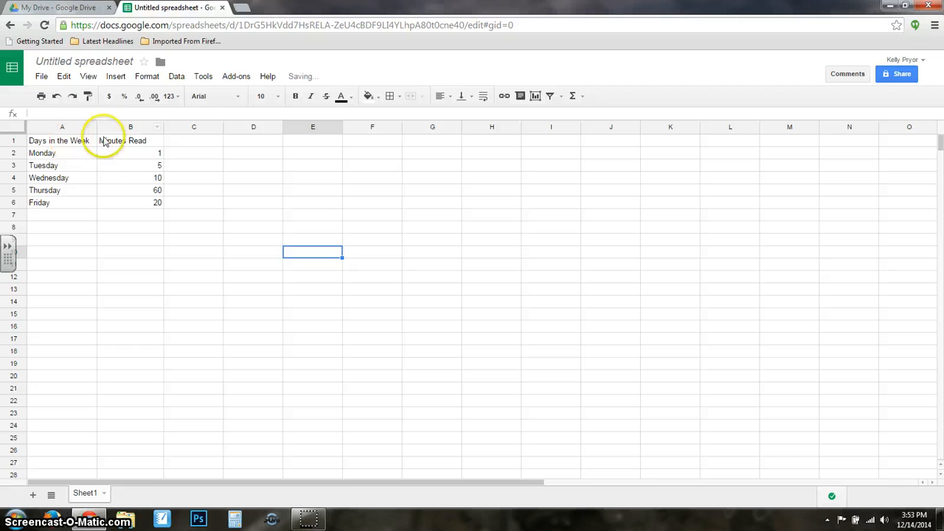
Step: Center the contents of cells B1 to B6 horizontally
drag(103, 140, 131, 202)
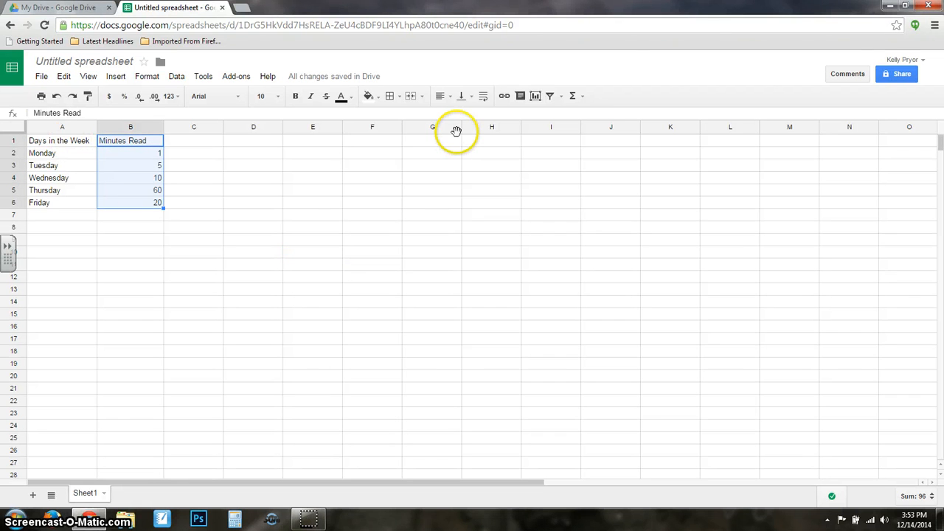
click(446, 96)
click(468, 124)
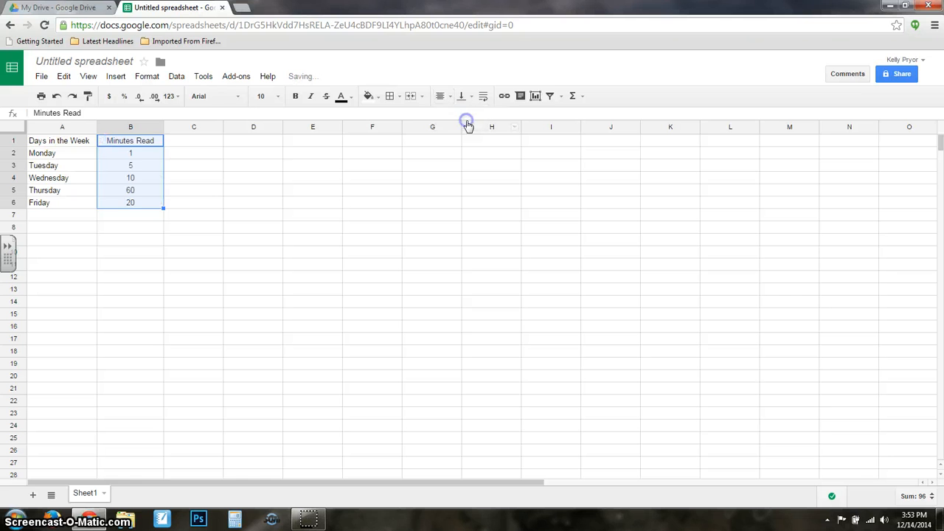
Step: Try left alignment on the whole of column A, and set it to right alignment
click(50, 140)
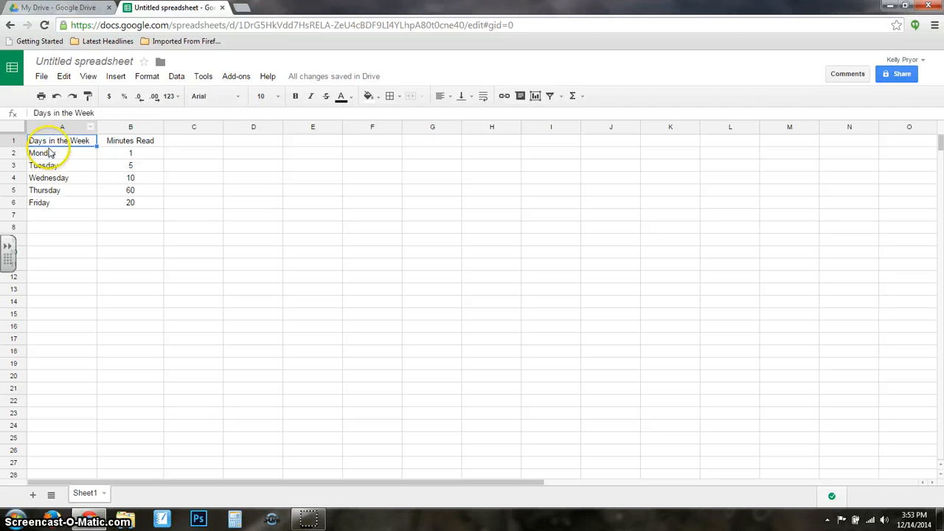
drag(42, 143, 49, 170)
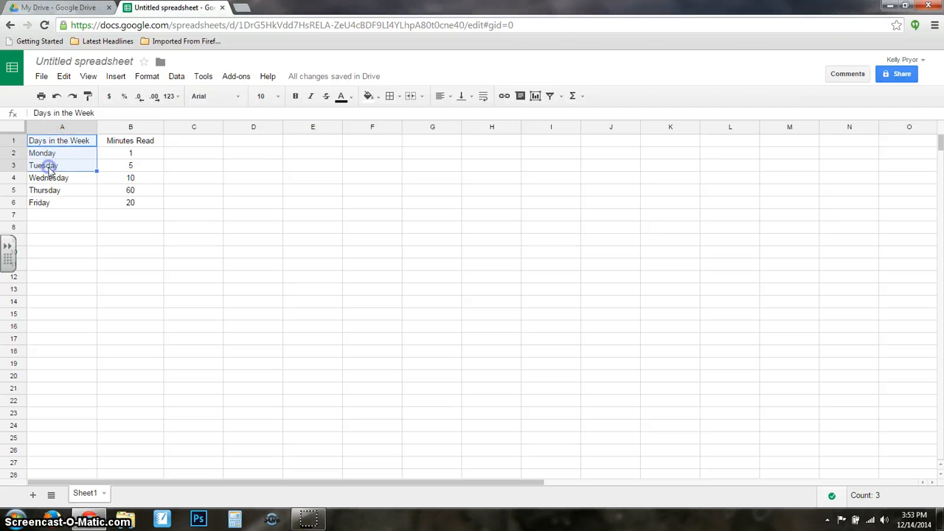
click(62, 127)
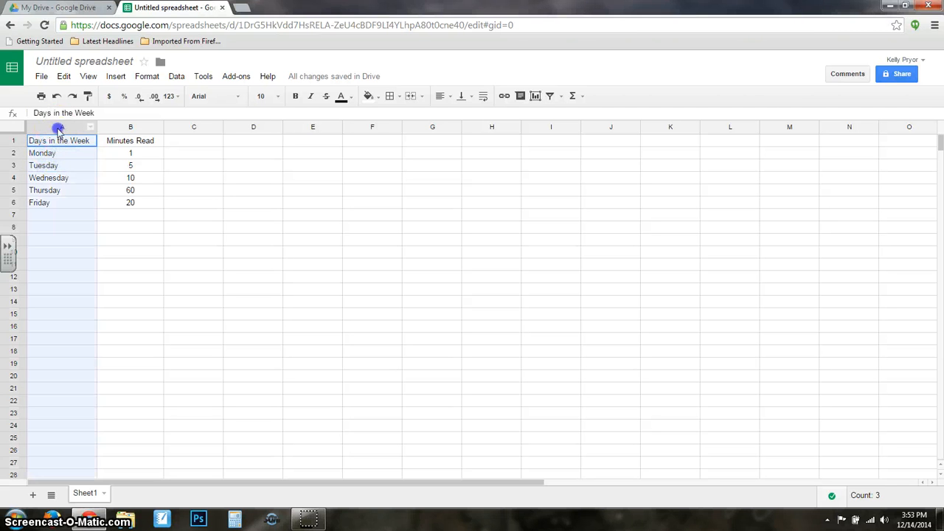
click(445, 97)
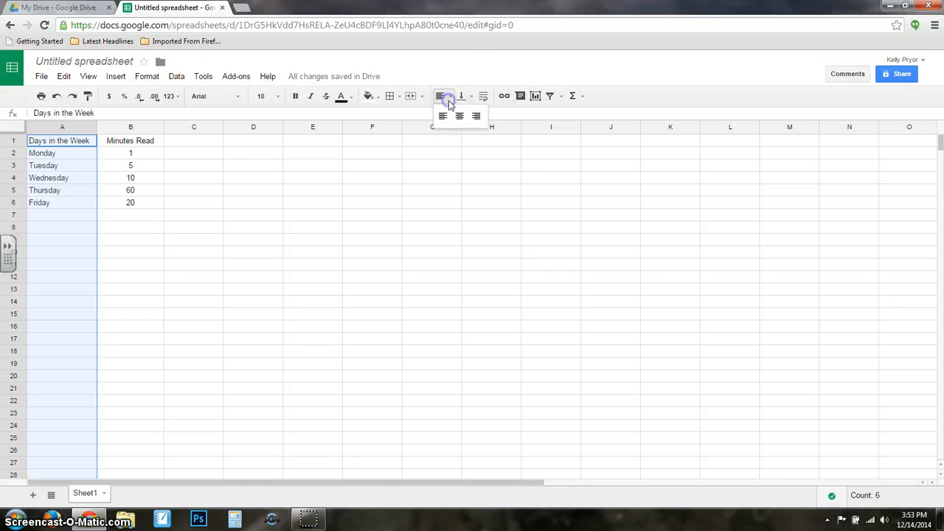
click(445, 118)
click(447, 96)
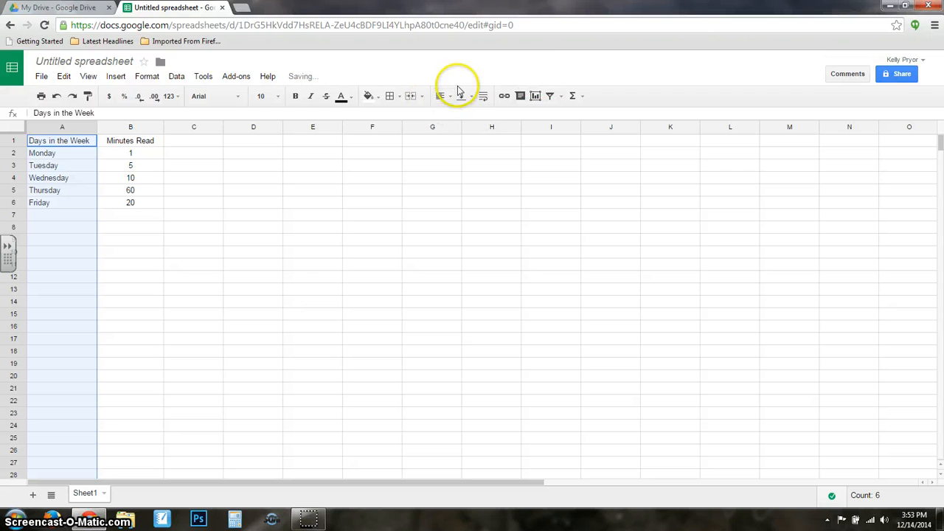
click(477, 118)
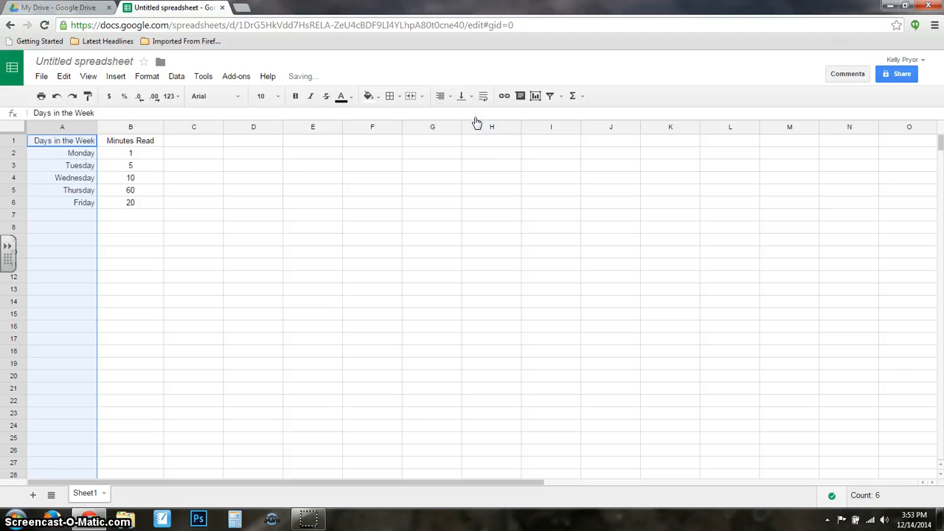
click(285, 310)
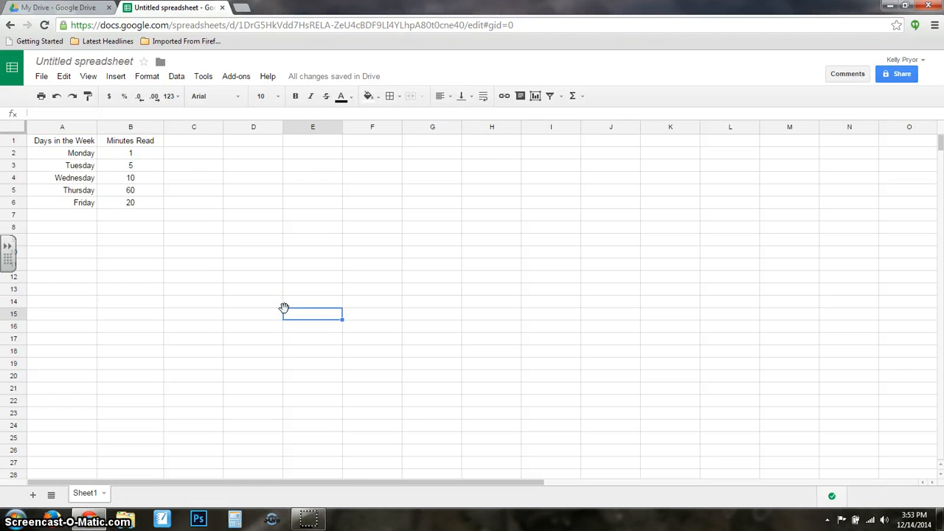
Step: Try an outer border around the heading cells A1 and B1
click(42, 144)
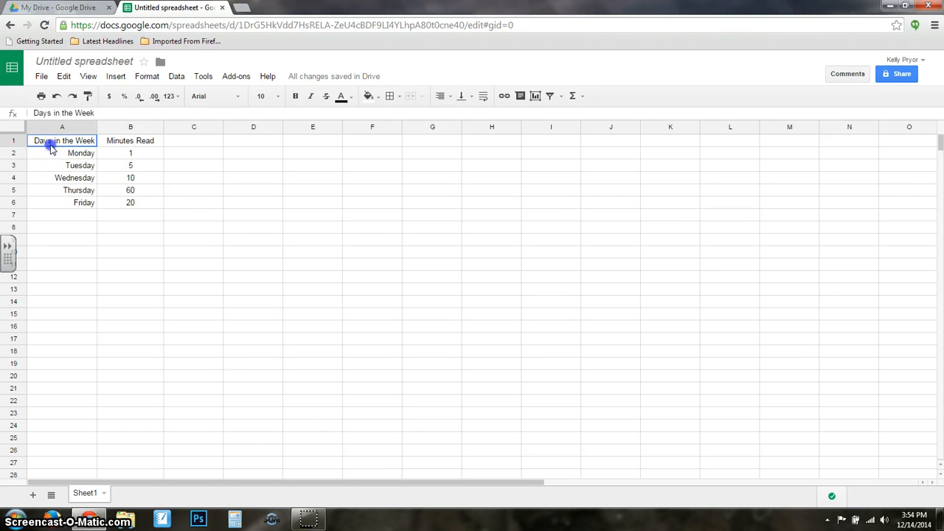
drag(56, 147, 133, 140)
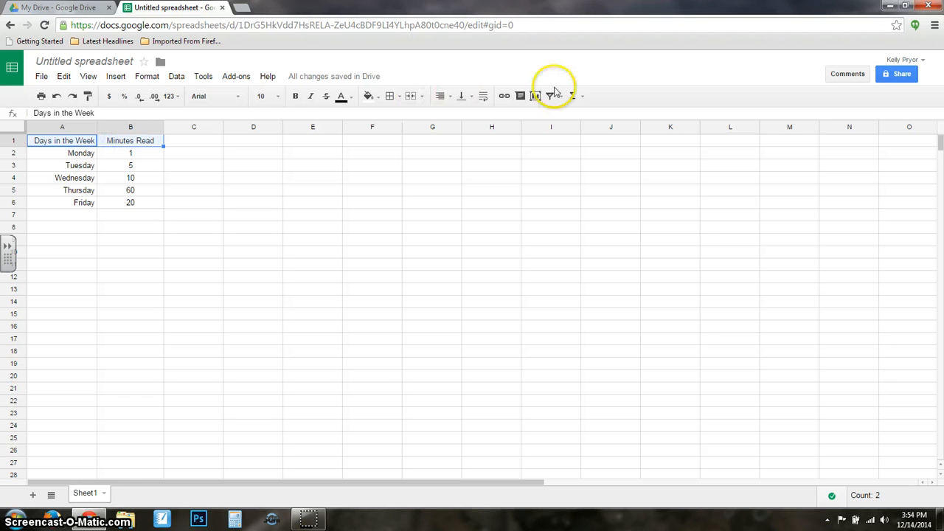
click(397, 97)
click(470, 119)
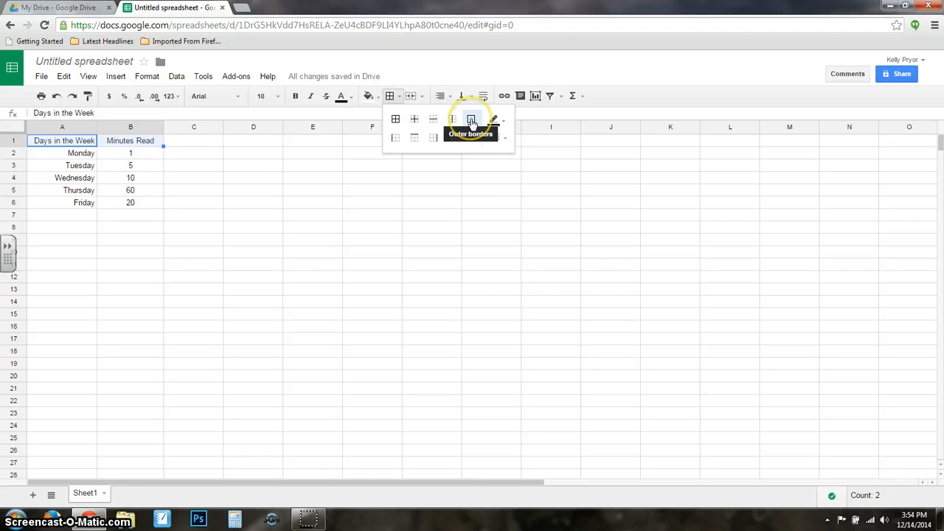
click(313, 215)
Step: Put a solid red outer border around the heading cells A1 and B1
drag(48, 148, 124, 142)
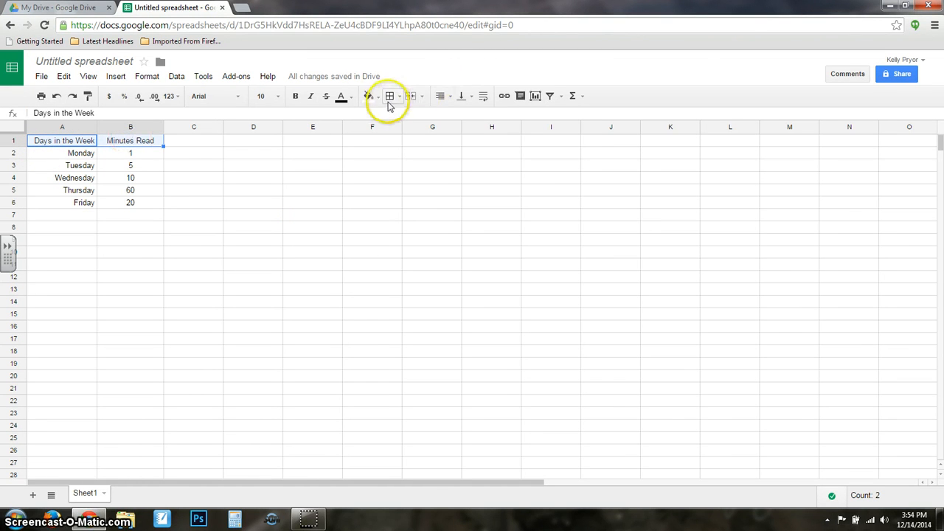
click(391, 97)
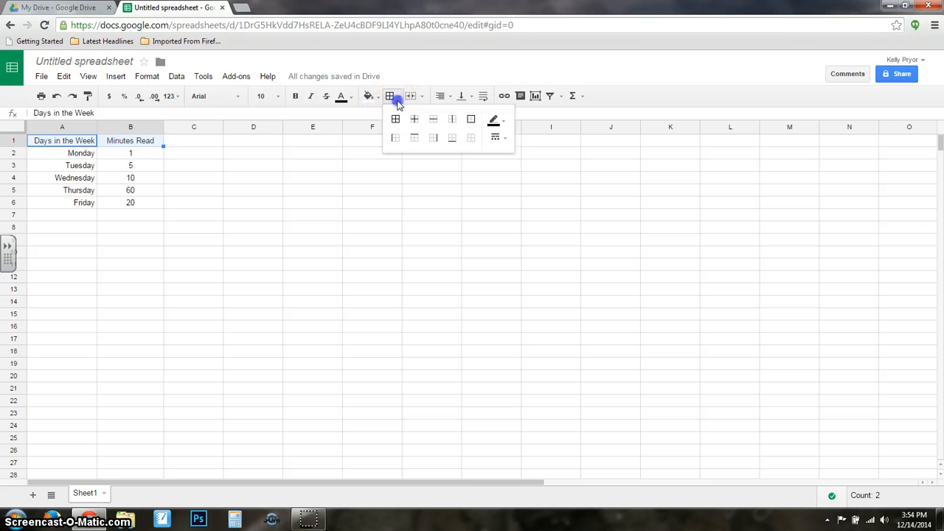
click(470, 121)
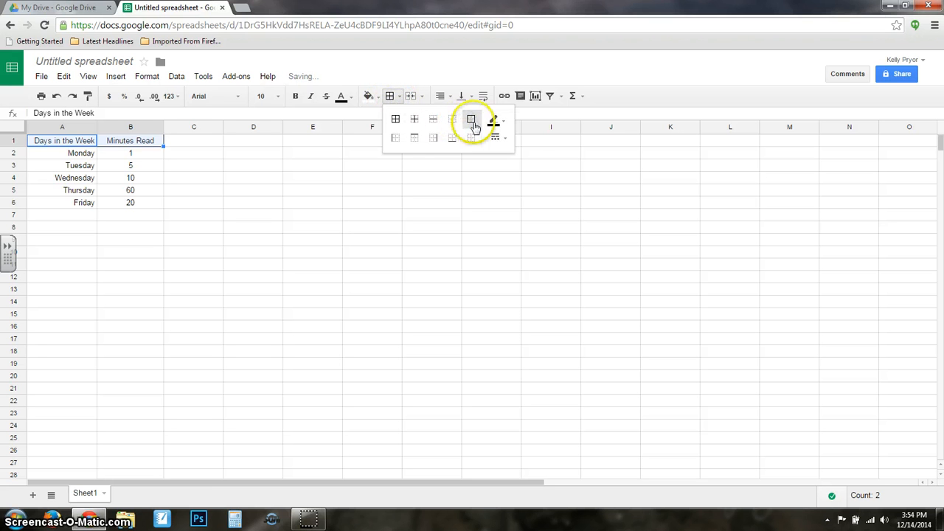
click(495, 122)
click(520, 222)
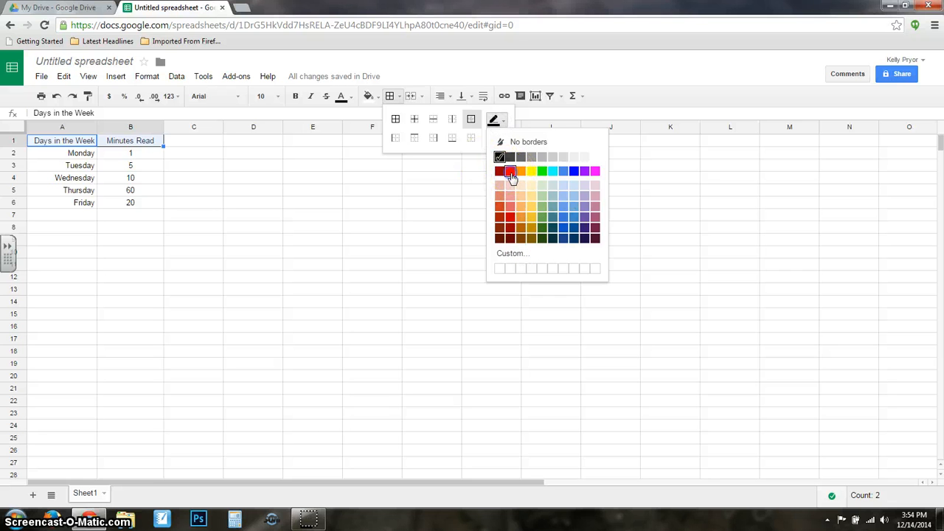
click(519, 174)
click(505, 145)
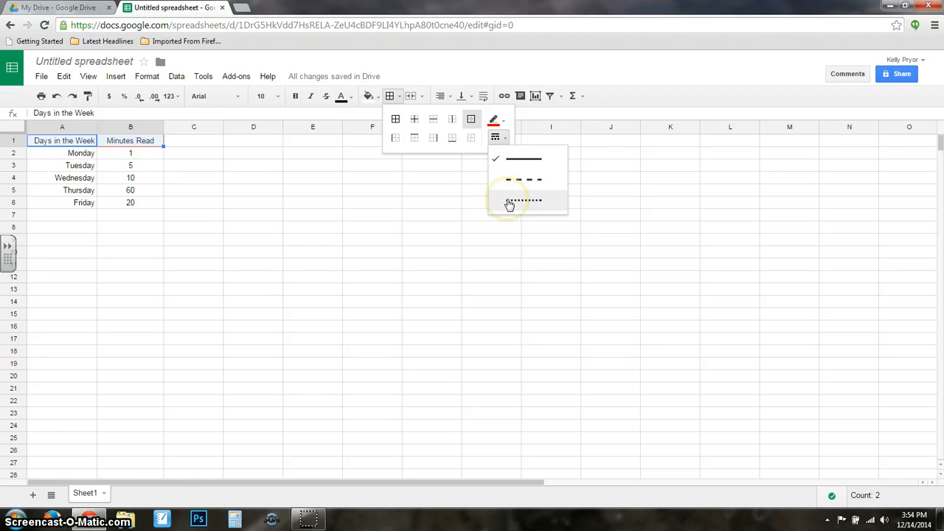
click(182, 136)
click(175, 216)
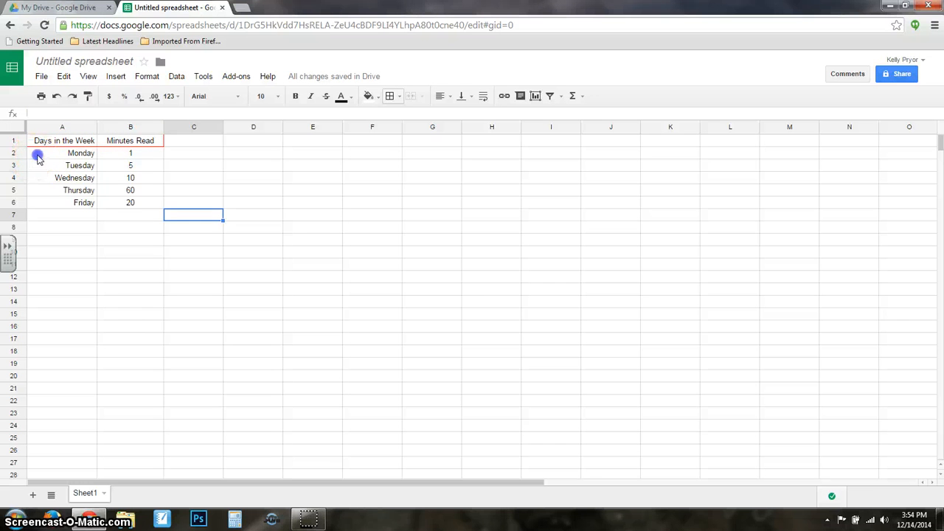
Step: Apply red borders to all sides of every cell from A2 to B6
drag(38, 158, 126, 202)
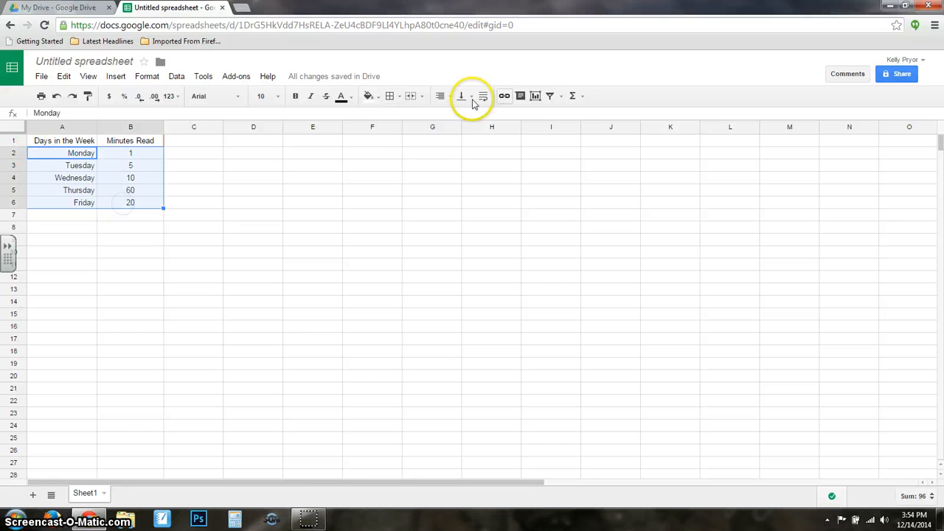
click(400, 98)
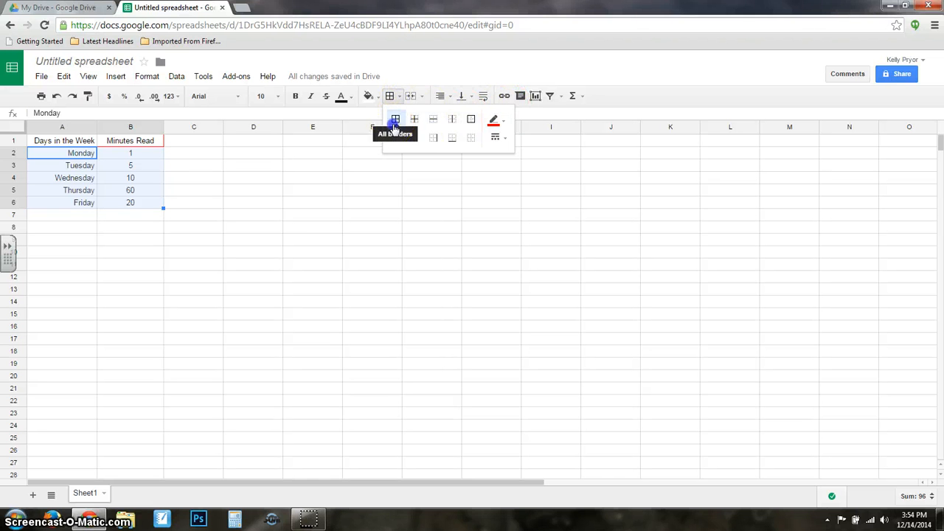
click(395, 121)
click(269, 204)
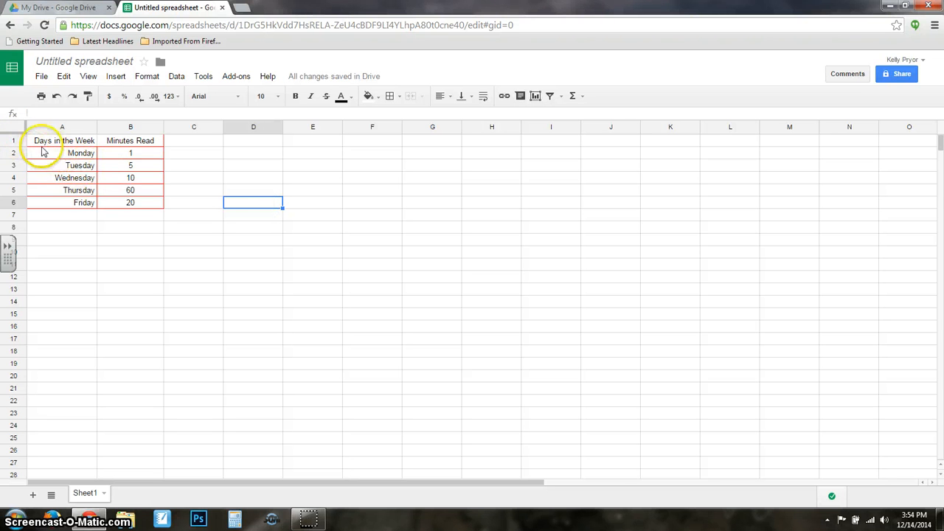
Step: Fill the heading cells A1 and B1 with a light orange-red color and make their text bold
drag(32, 141, 127, 144)
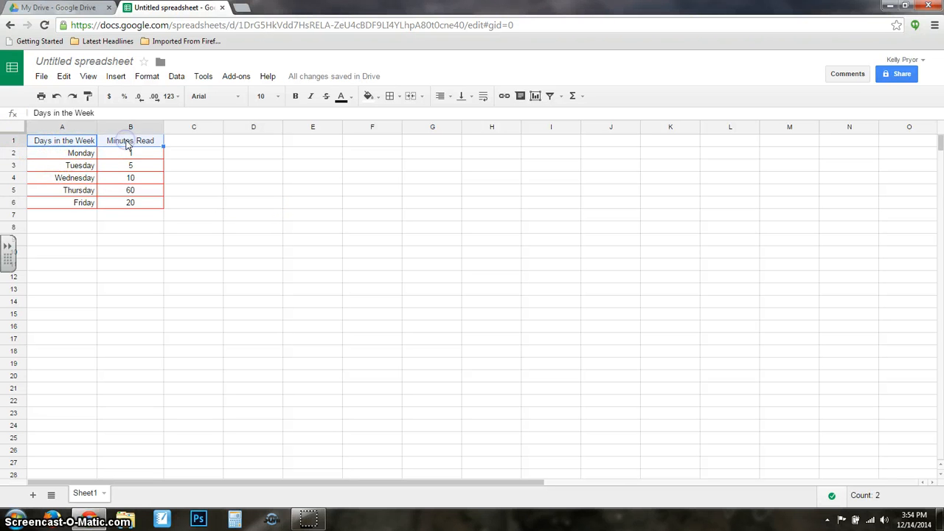
click(378, 101)
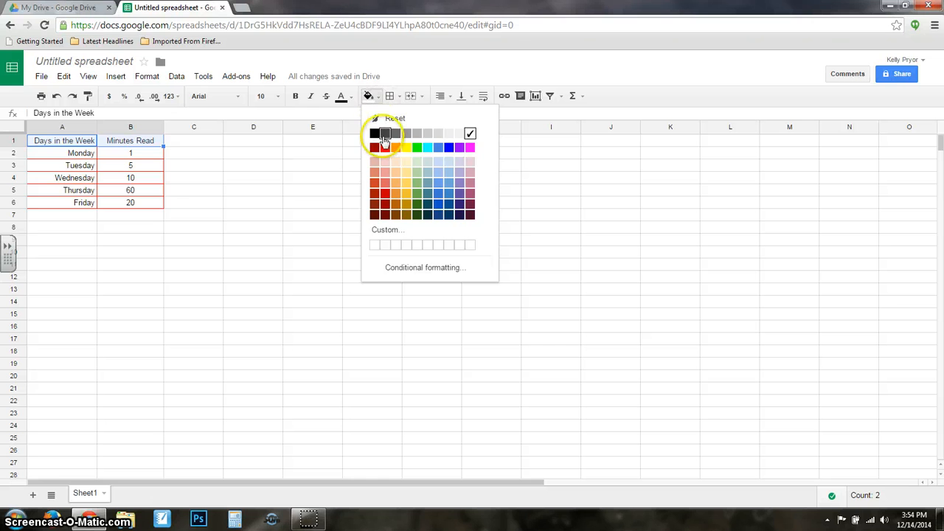
click(375, 183)
click(195, 167)
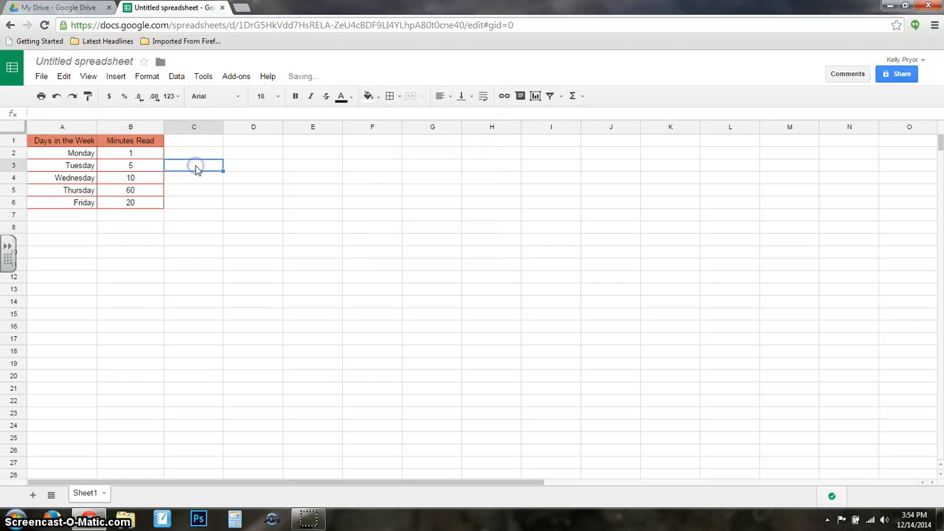
drag(37, 142, 116, 140)
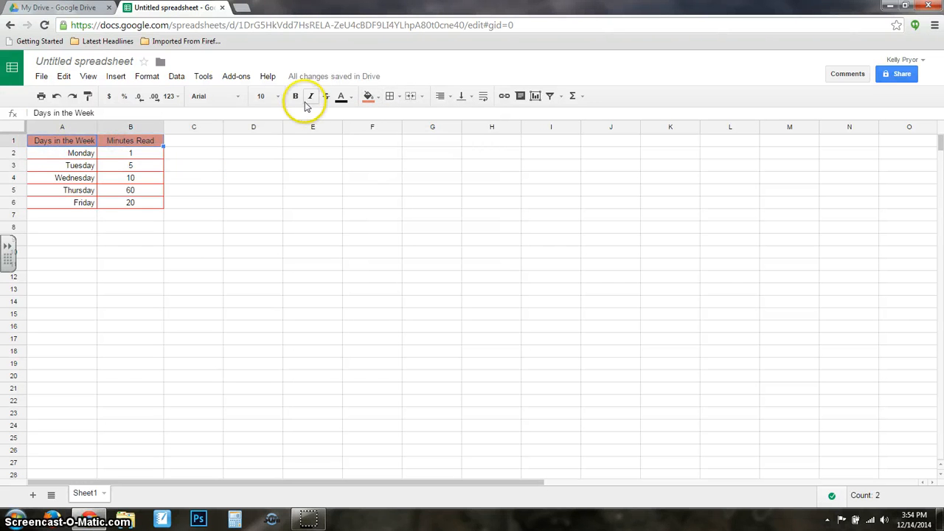
click(295, 96)
click(282, 312)
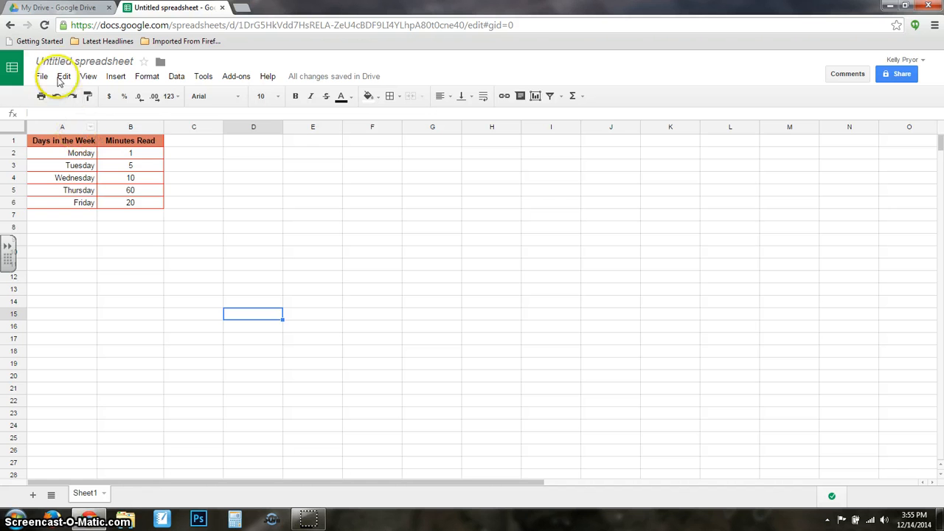
Step: Rename the spreadsheet as Spreadsheet Example
click(73, 62)
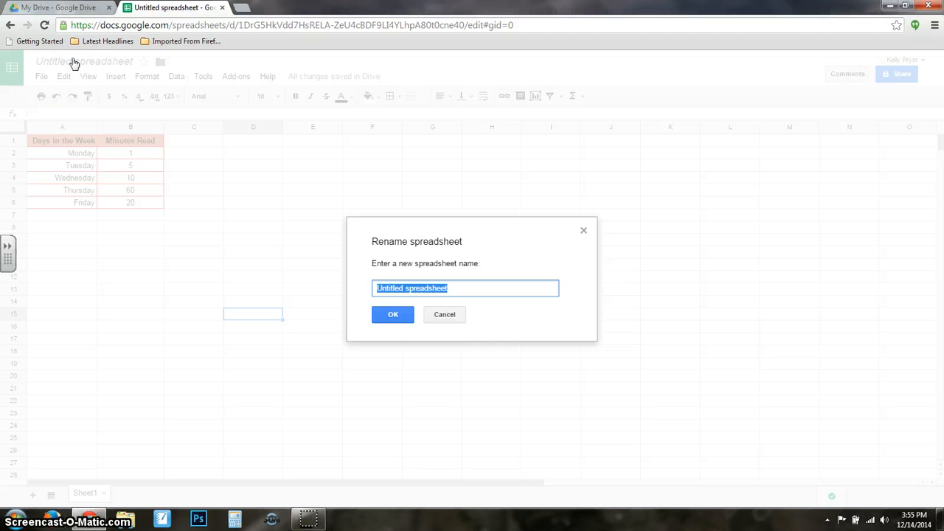
text(Sprea)
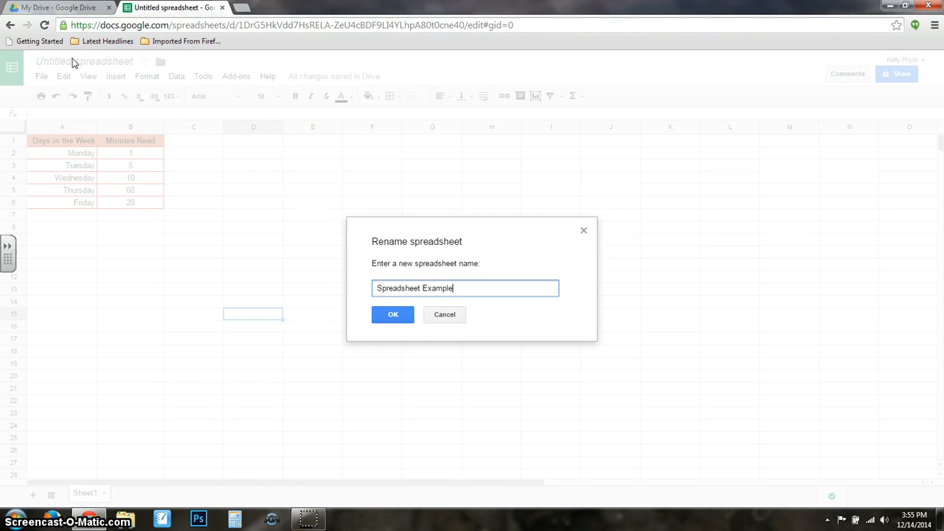
click(398, 318)
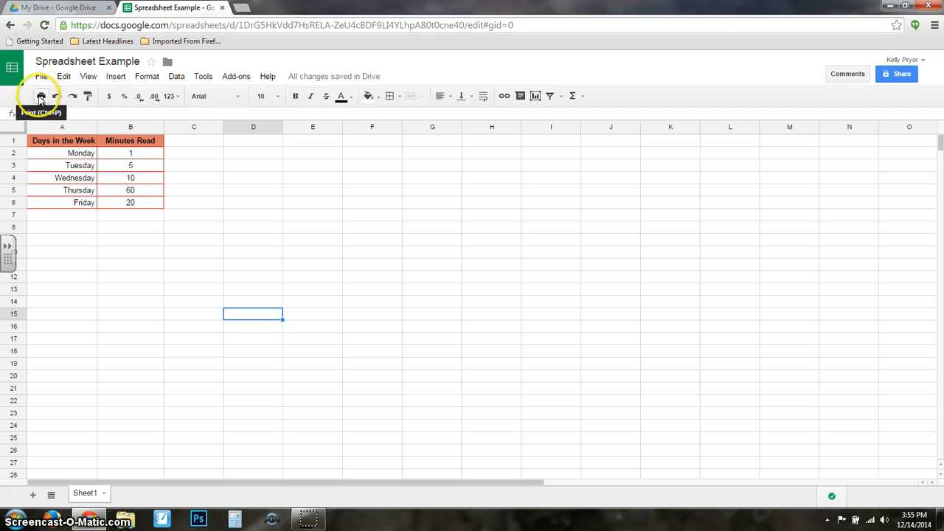
Step: Set the print layout of the current sheet to portrait and open its print preview
click(41, 76)
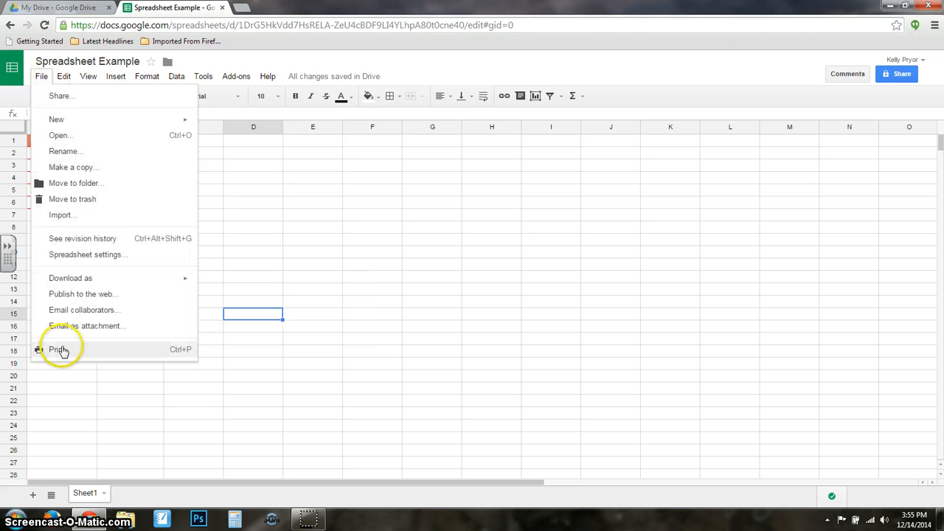
click(59, 350)
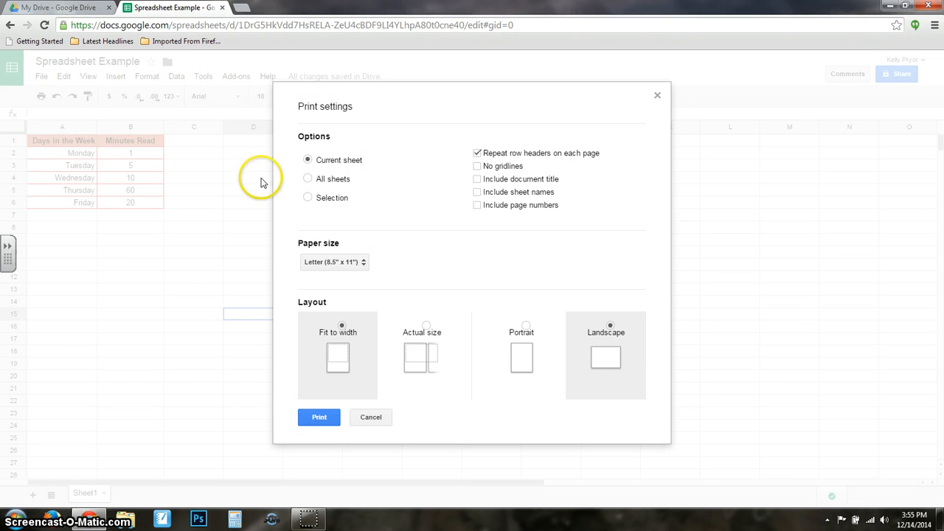
click(527, 327)
click(305, 419)
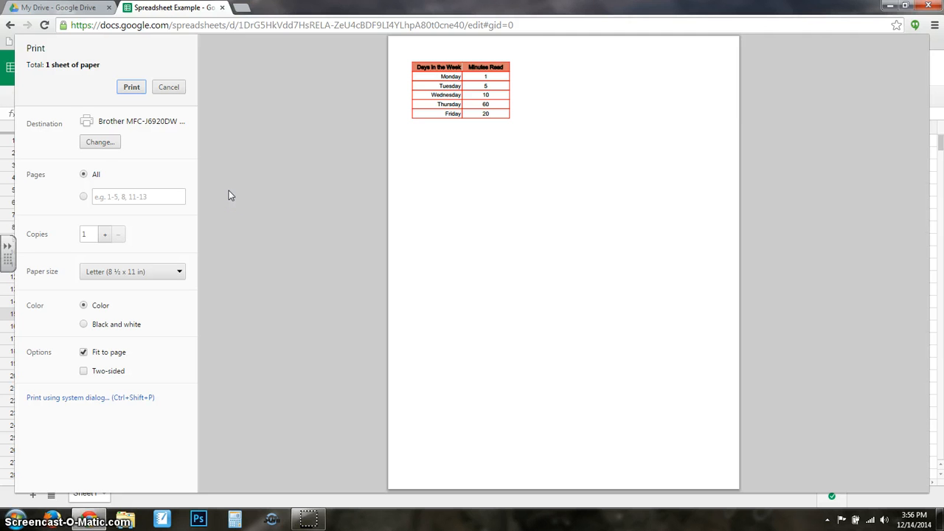
Step: View the available print destinations and preview the sheet in black and white without printing it
click(96, 142)
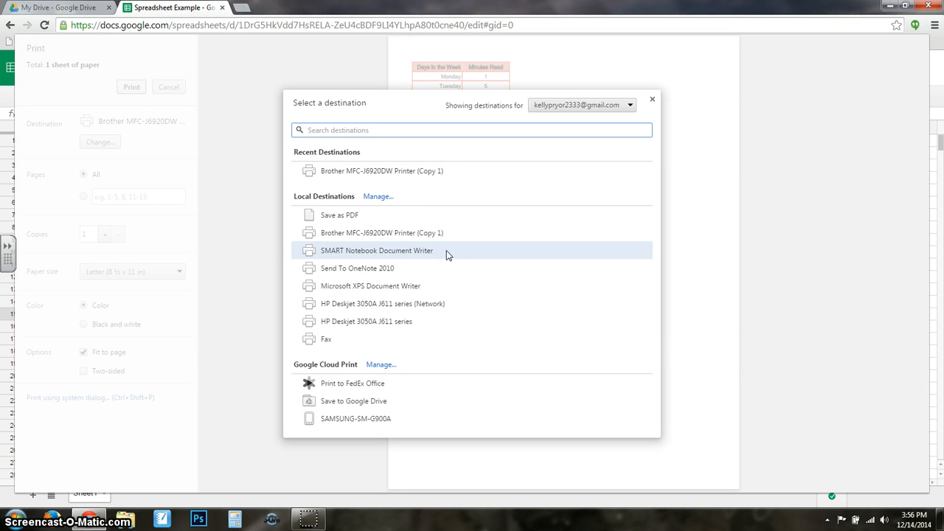
click(652, 99)
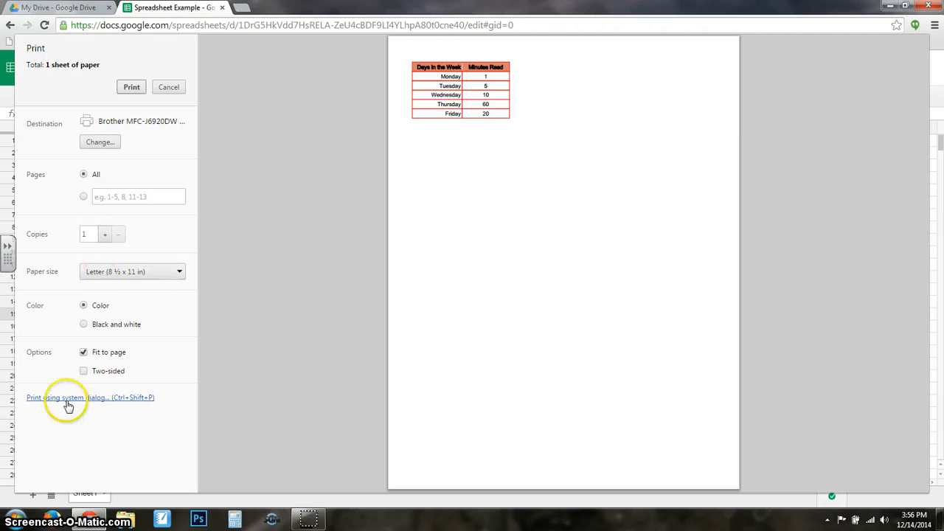
click(84, 325)
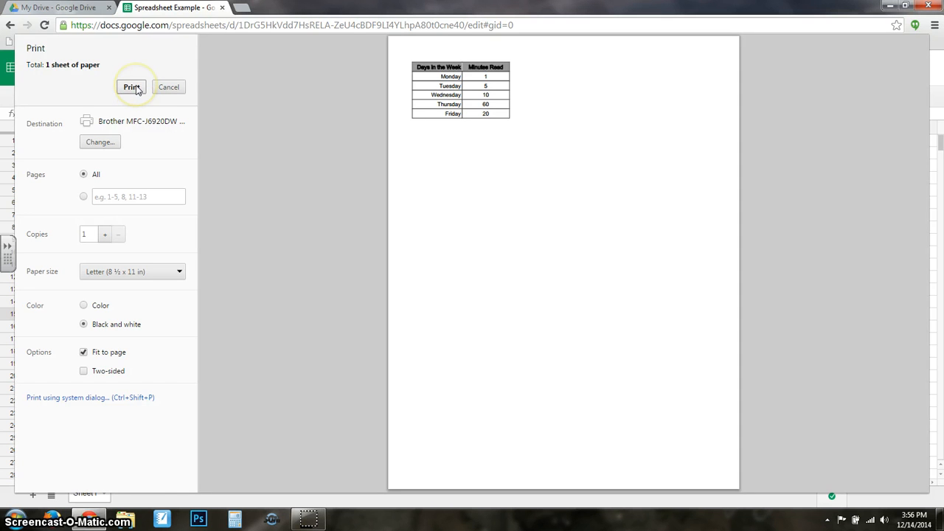
click(169, 87)
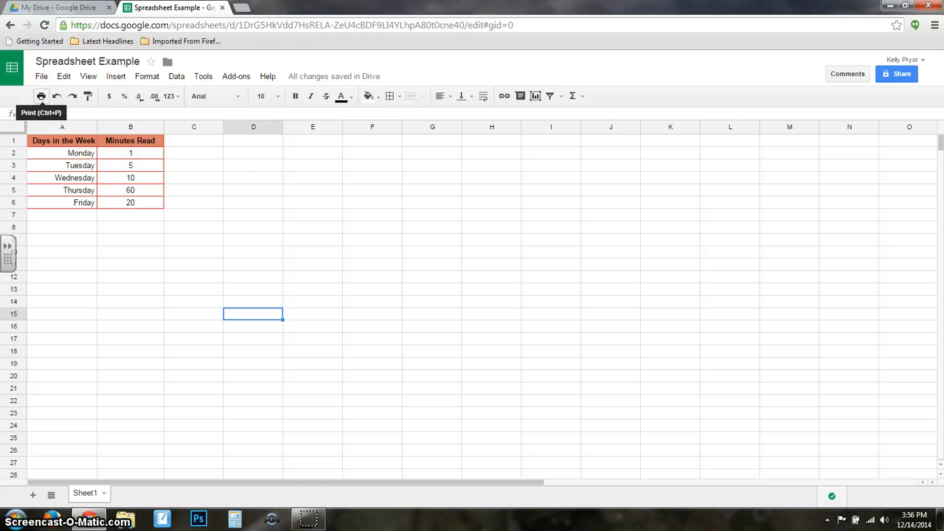
Step: Close the spreadsheet and create a new Google Slides presentation from My Drive
click(222, 7)
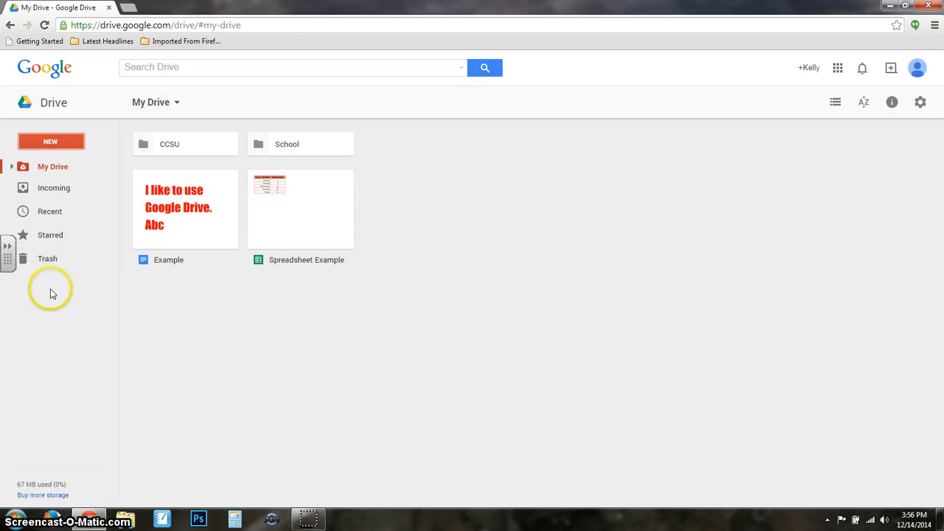
click(50, 142)
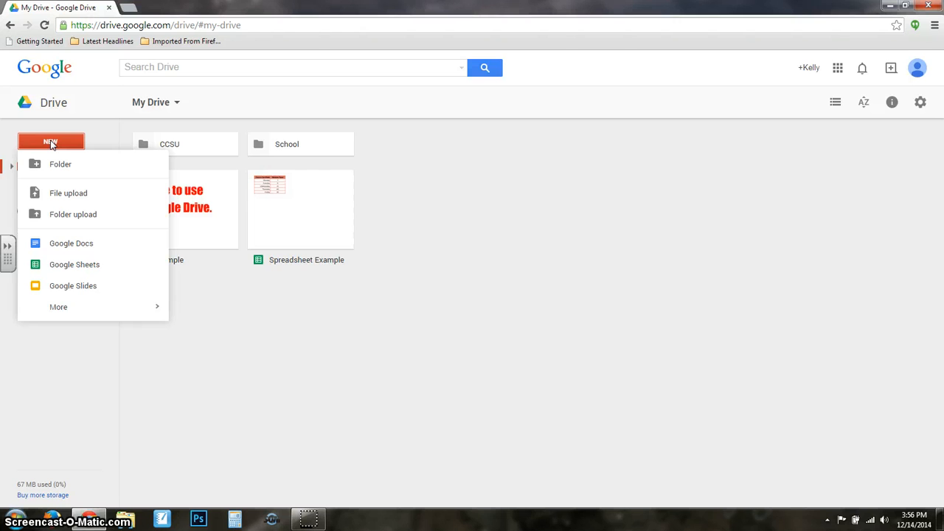
click(73, 288)
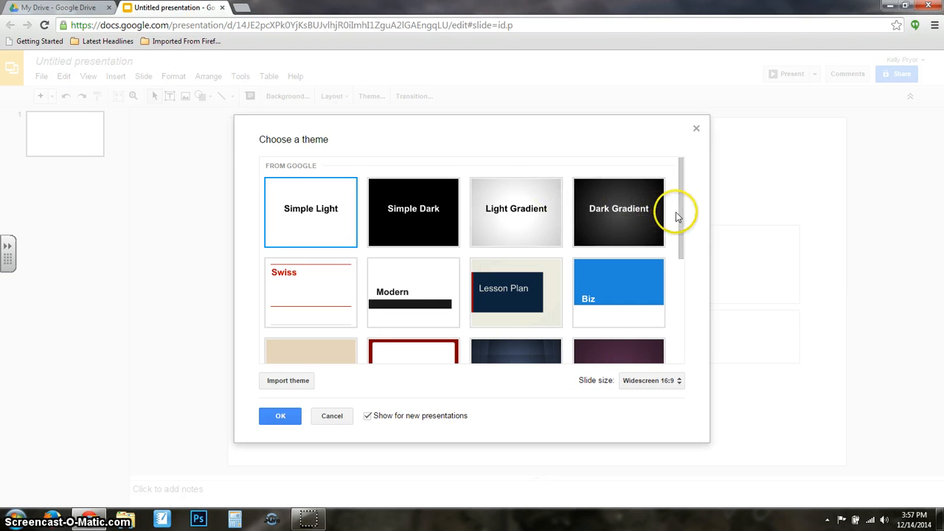
Step: Browse the available themes and apply the Lesson Plan theme to the new presentation
drag(683, 214, 691, 345)
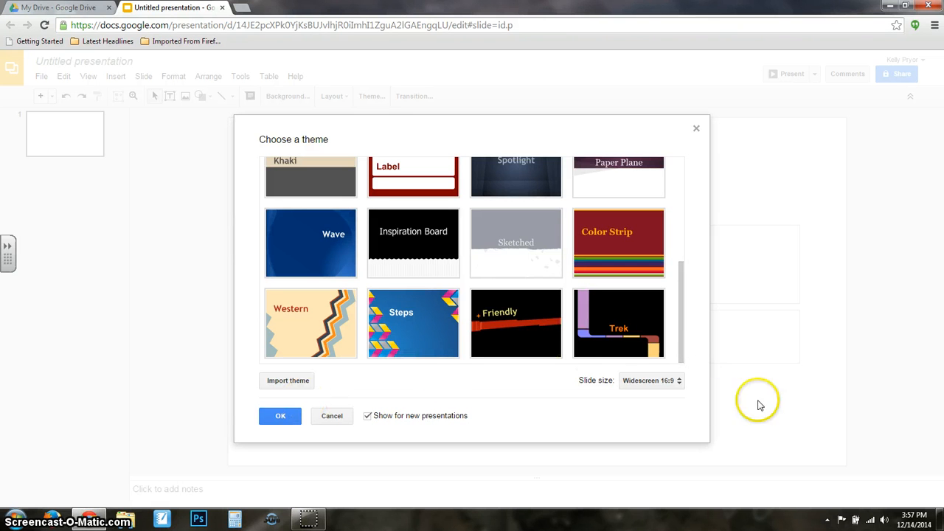
drag(684, 340, 691, 230)
click(519, 315)
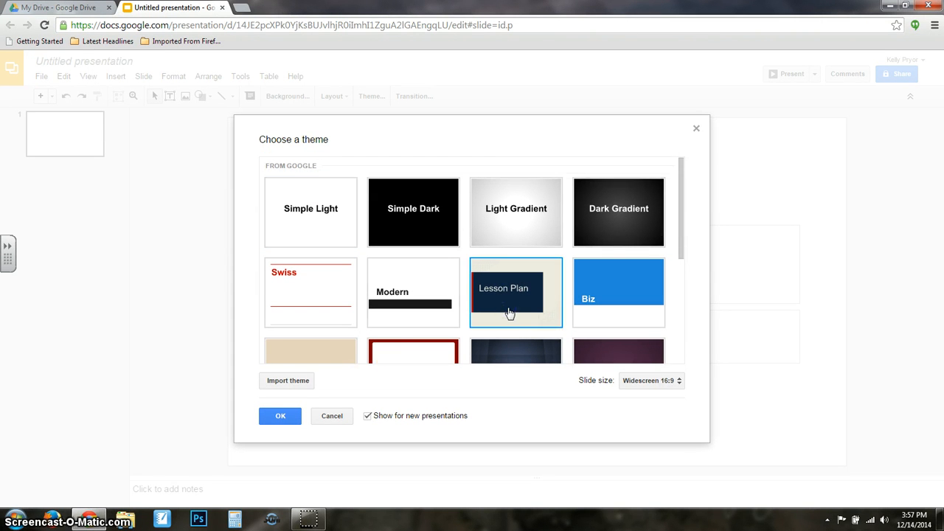
click(280, 420)
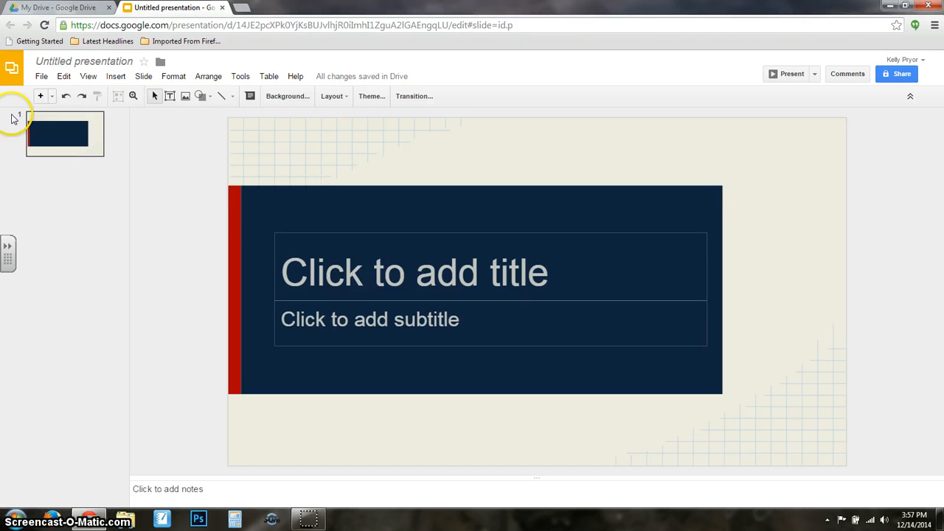
Step: Rename the untitled presentation as Example
click(59, 61)
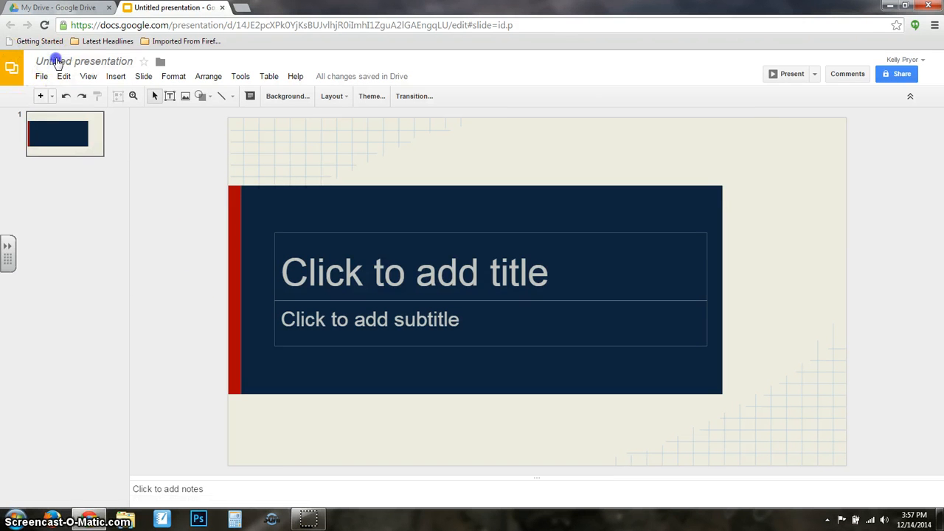
text(H)
key(BackSpace)
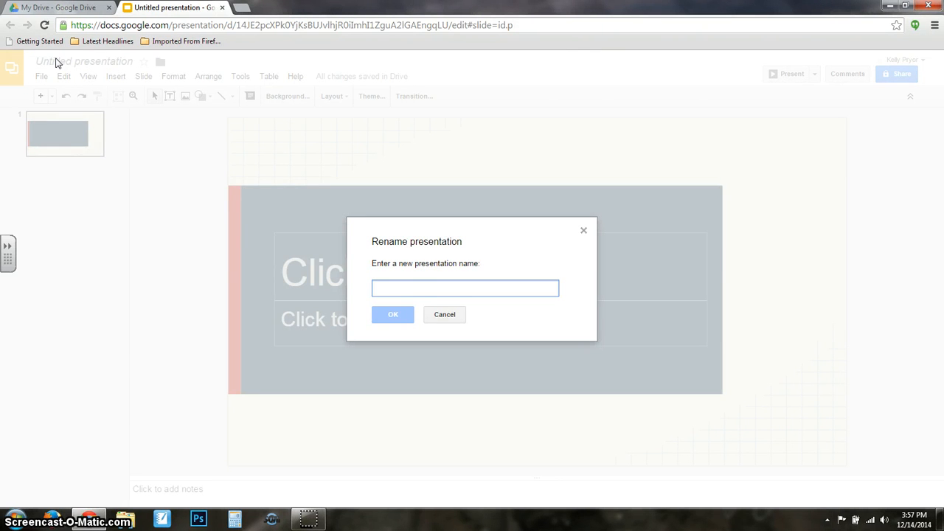
text(Example)
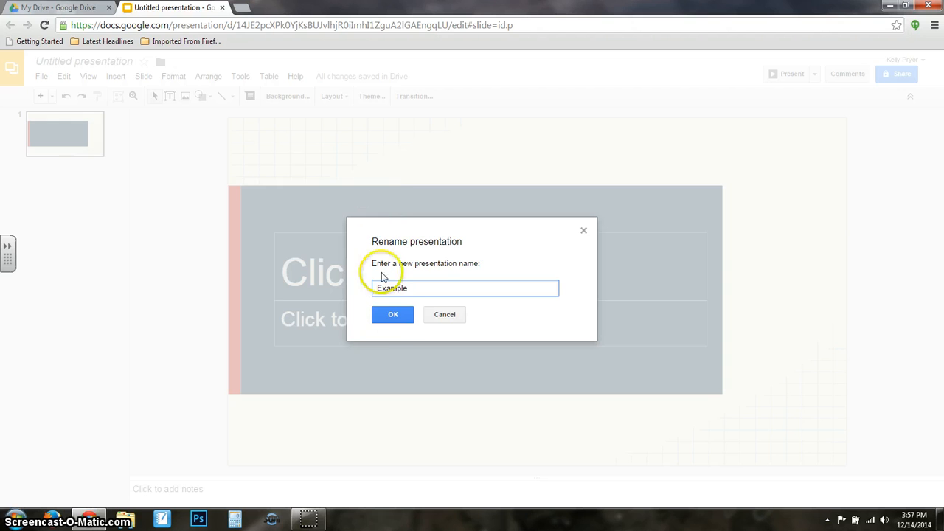
click(402, 317)
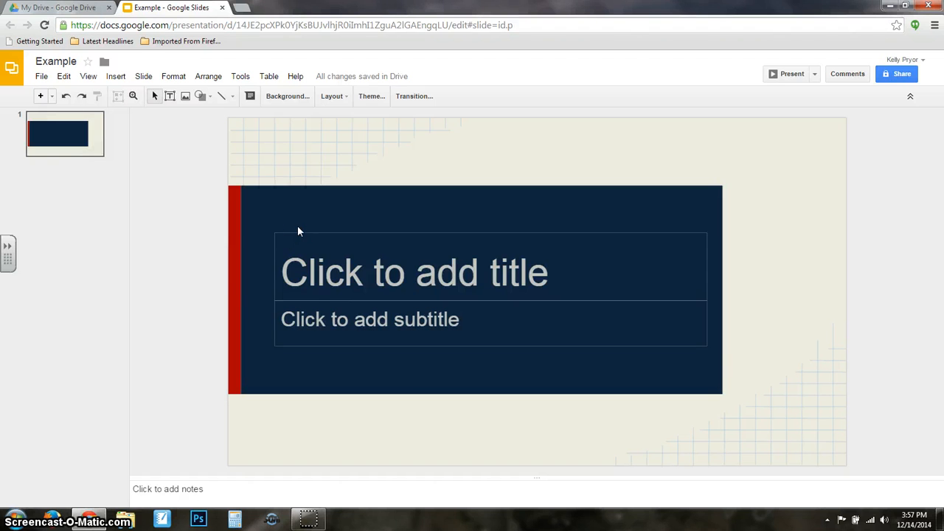
Step: Examine the title slide's title and subtitle placeholders and the commands available for adding and changing slides
click(319, 283)
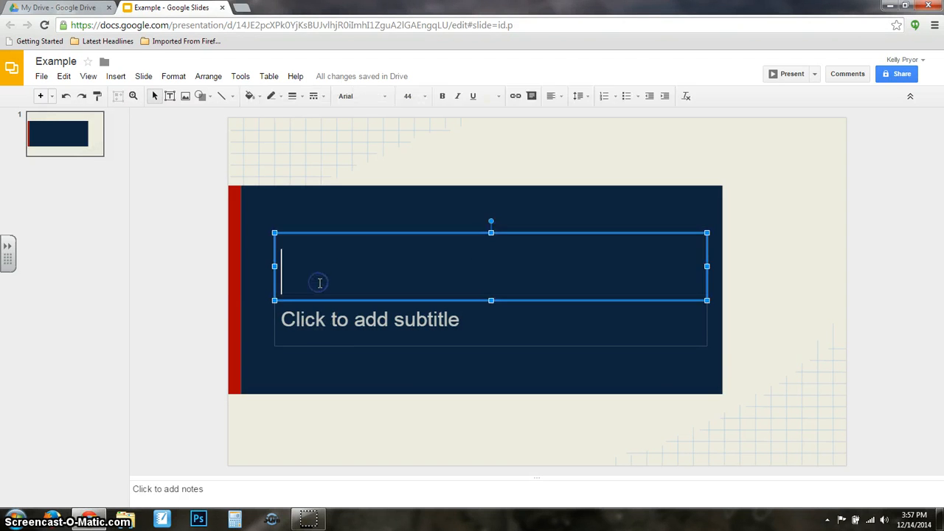
click(184, 287)
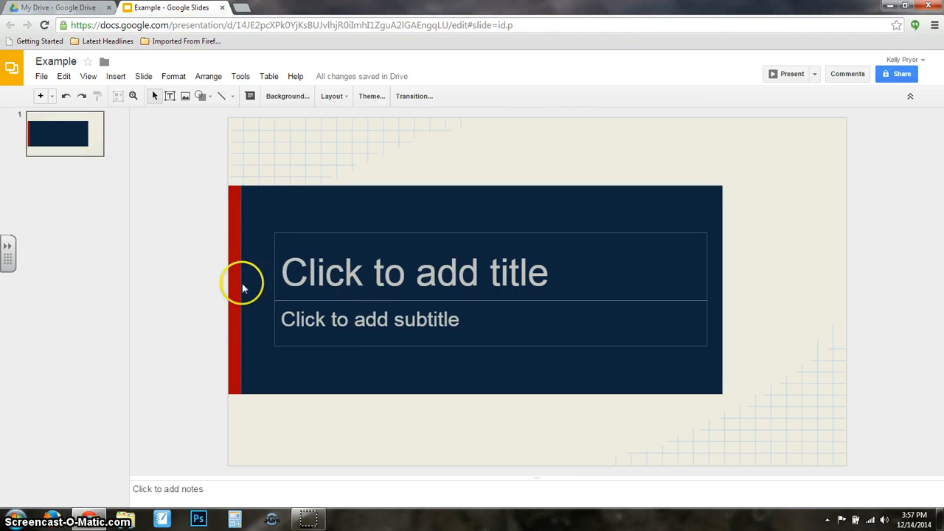
click(376, 289)
click(376, 328)
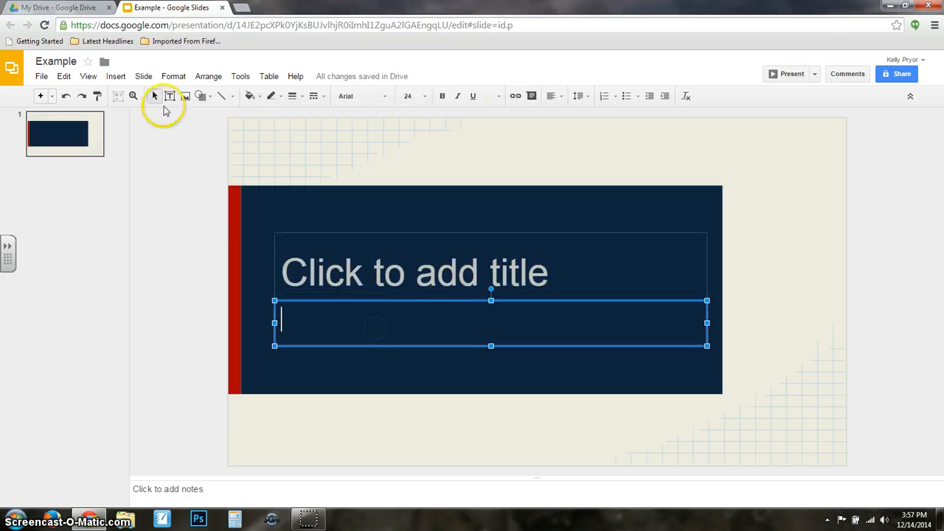
drag(76, 156, 71, 171)
right_click(71, 168)
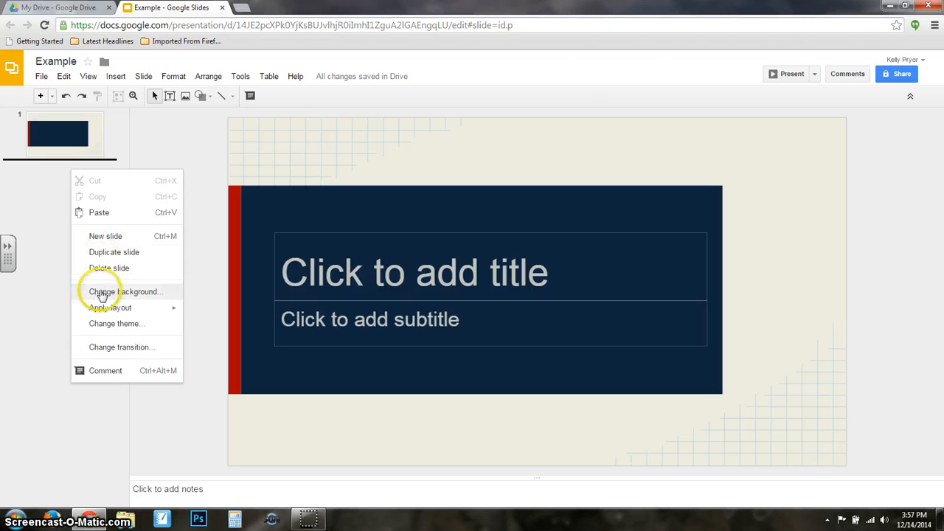
click(41, 193)
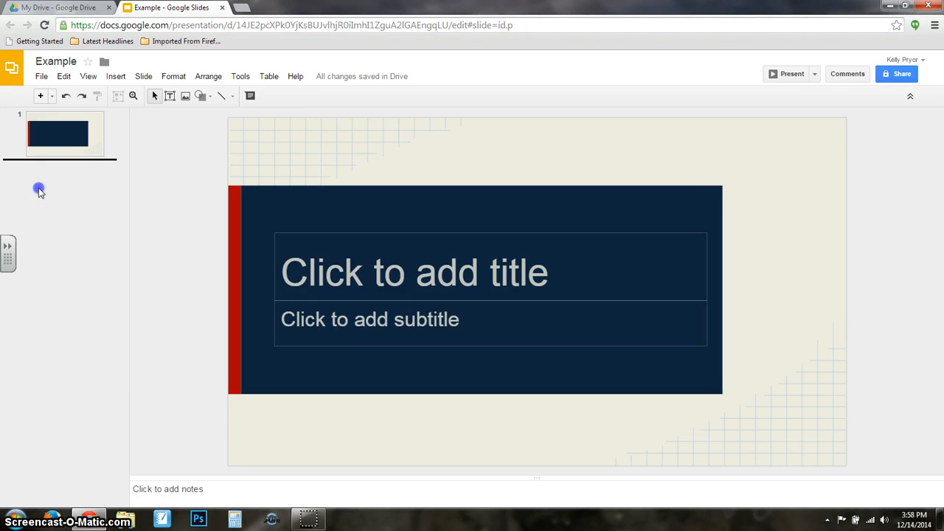
click(42, 77)
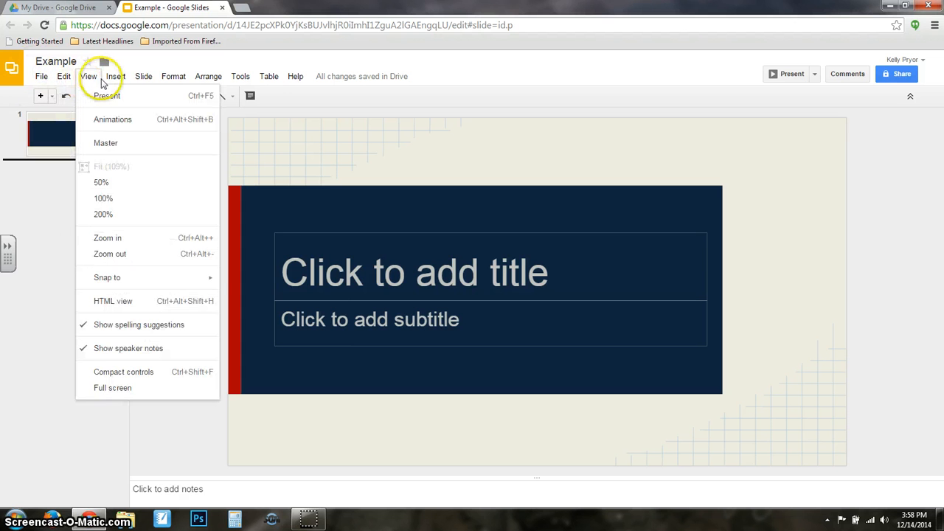
mouse_move(106, 81)
mouse_move(145, 79)
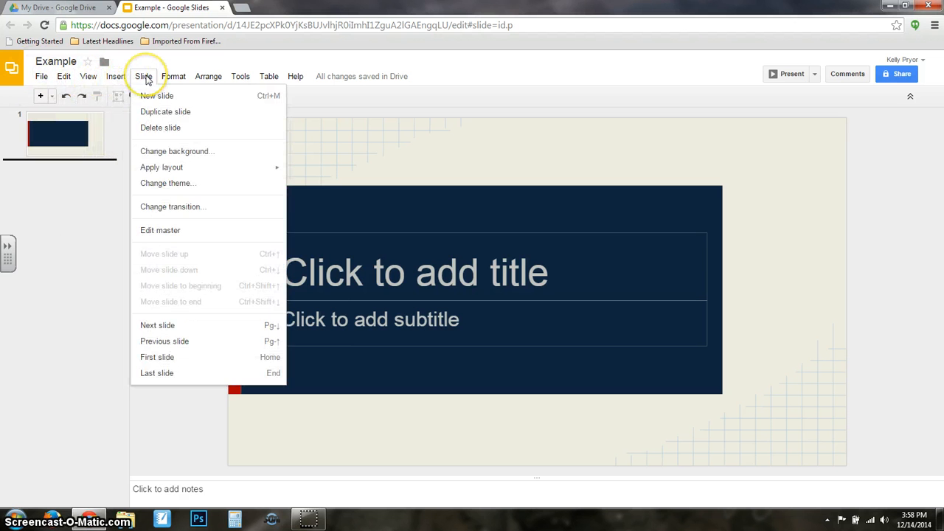
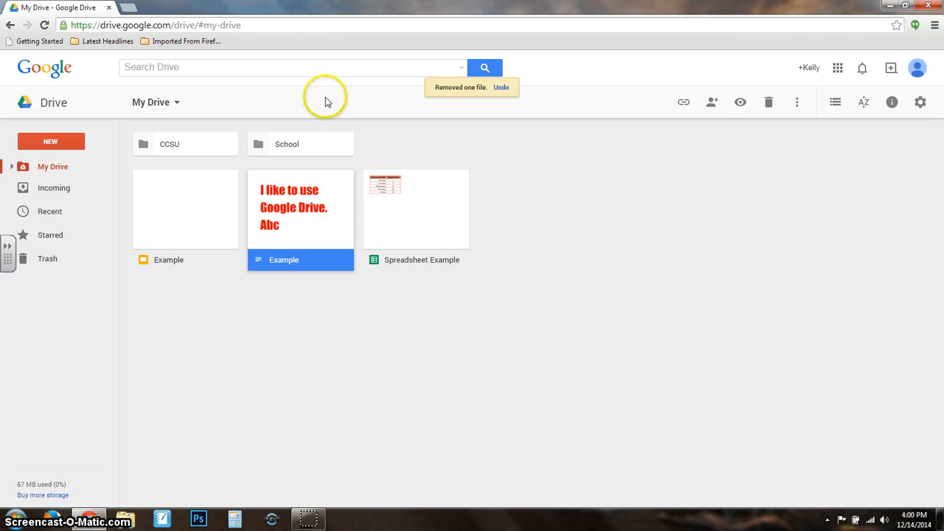
Step: Refresh the My Drive file list, select the Example document and clear the selection again
click(44, 25)
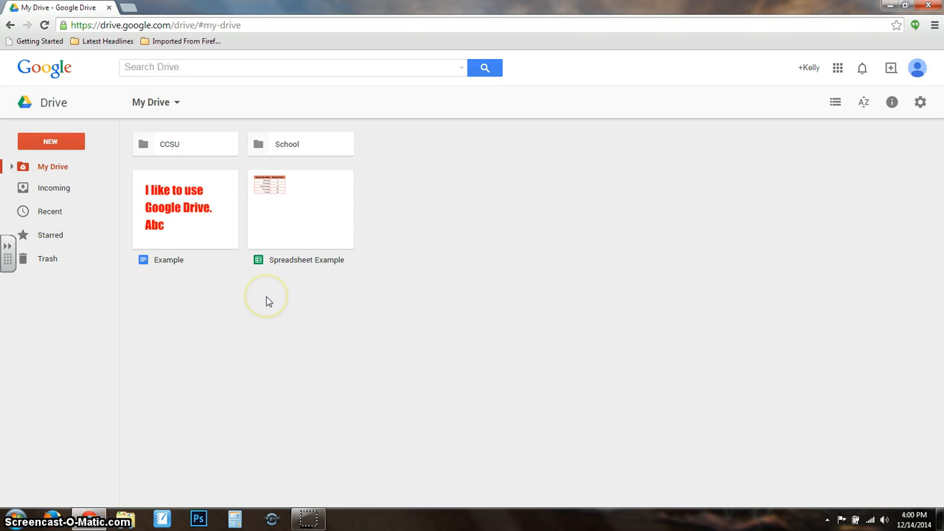
click(186, 223)
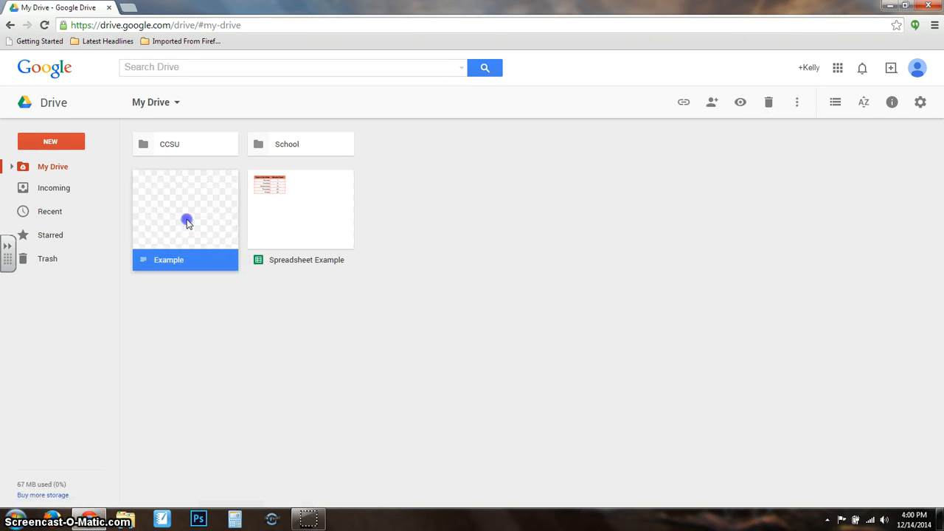
drag(187, 223, 168, 248)
click(179, 351)
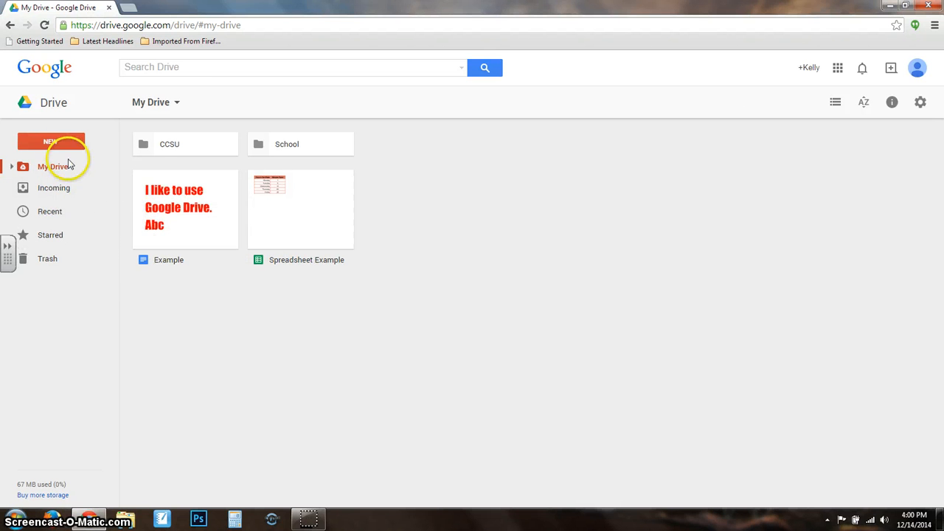
Step: Create a new Google Drawings file from My Drive
click(59, 142)
click(61, 308)
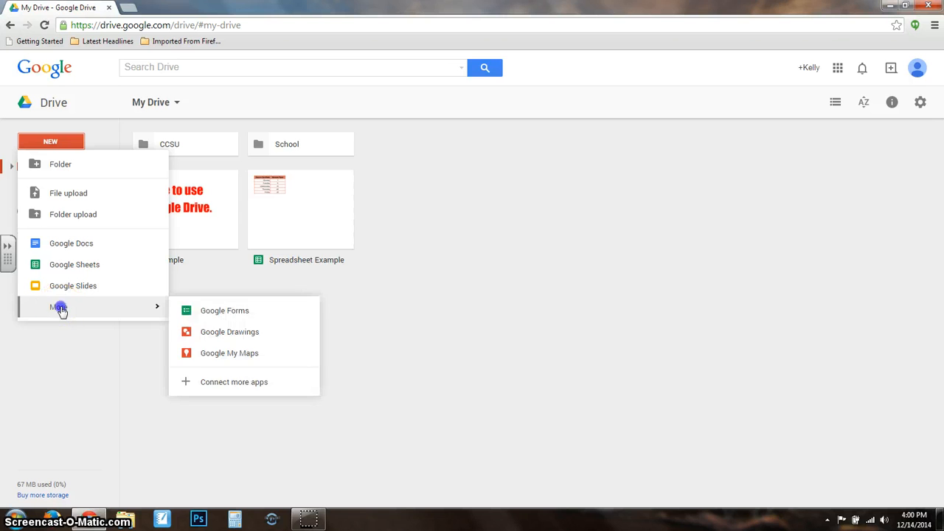
click(220, 333)
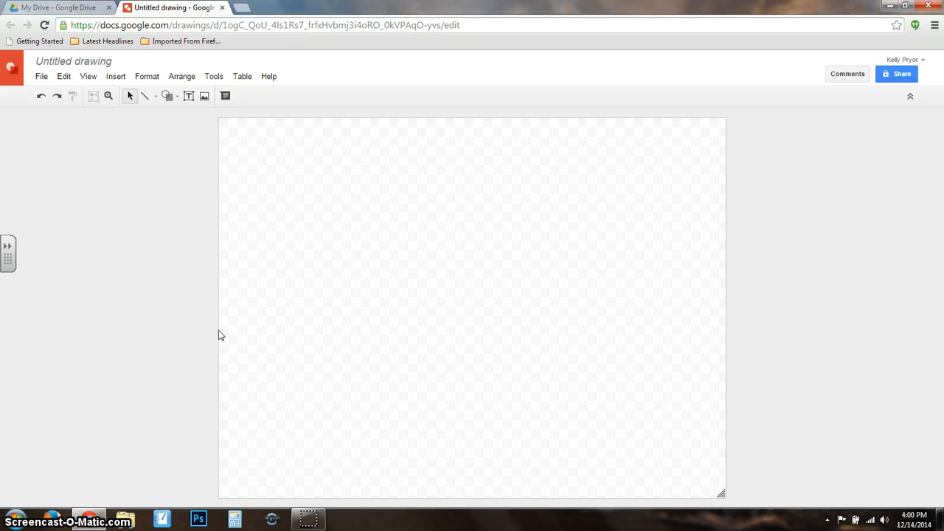
Step: Insert word art reading "Google Drive" into the blank drawing
click(127, 104)
click(115, 77)
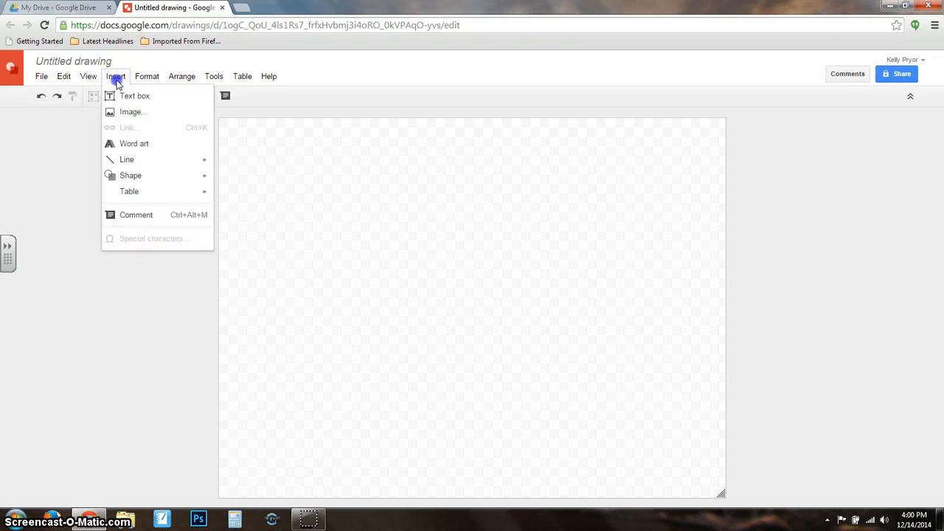
click(126, 144)
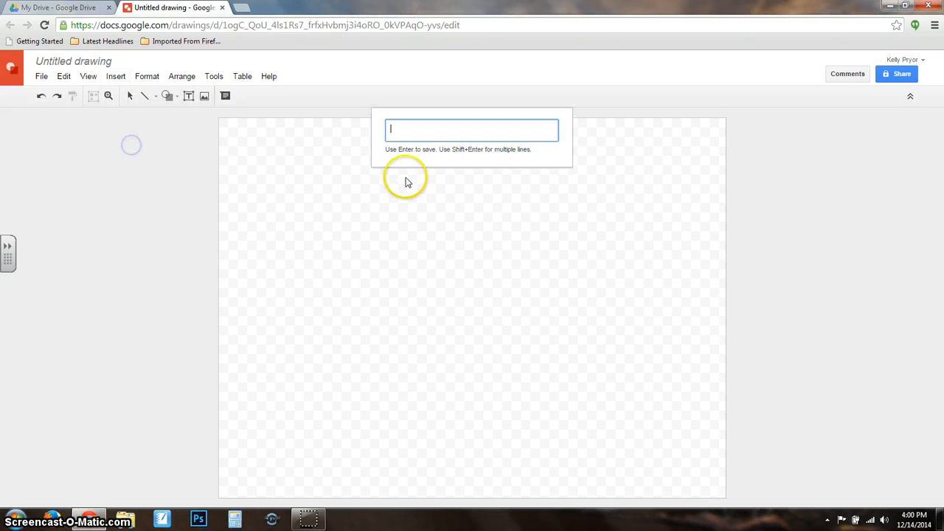
text(Google D)
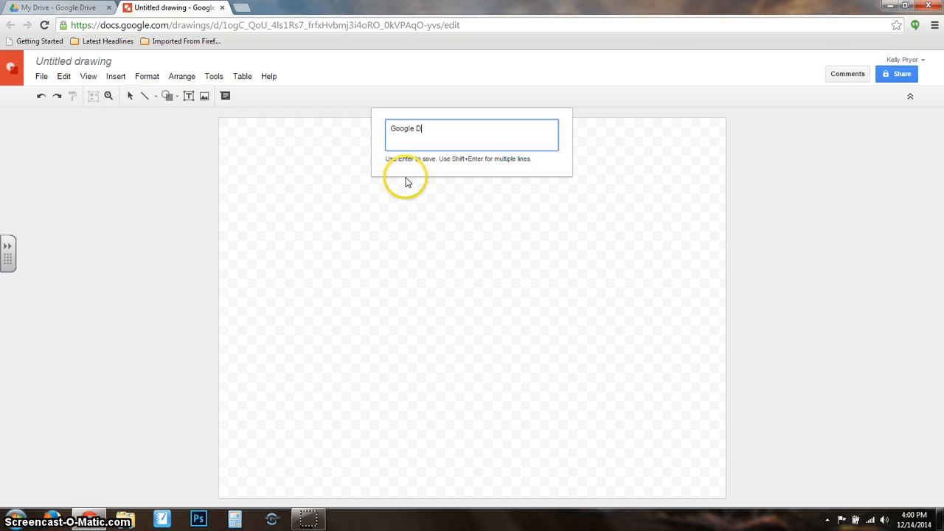
text(rive)
key(Return)
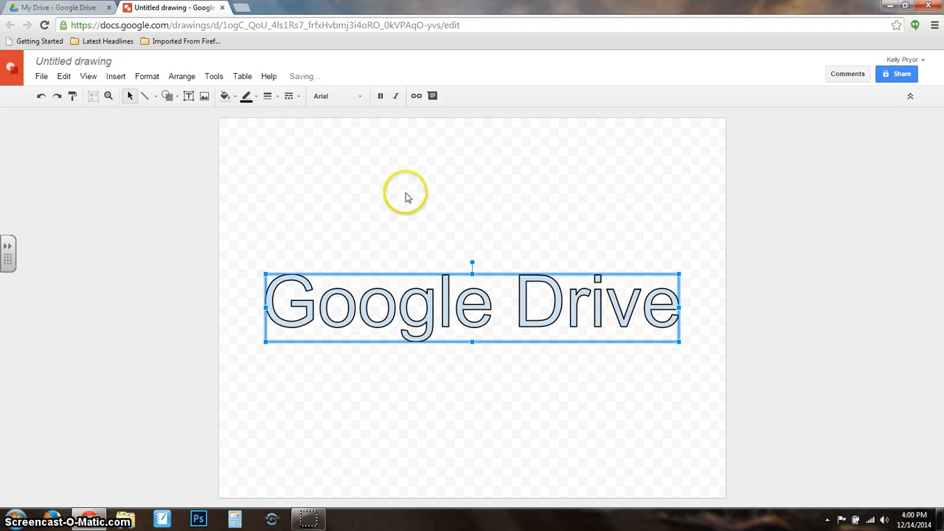
Step: Move the "Google Drive" word art to the upper part of the canvas, centred horizontally, and deselect it
drag(402, 320, 389, 278)
drag(400, 247, 412, 189)
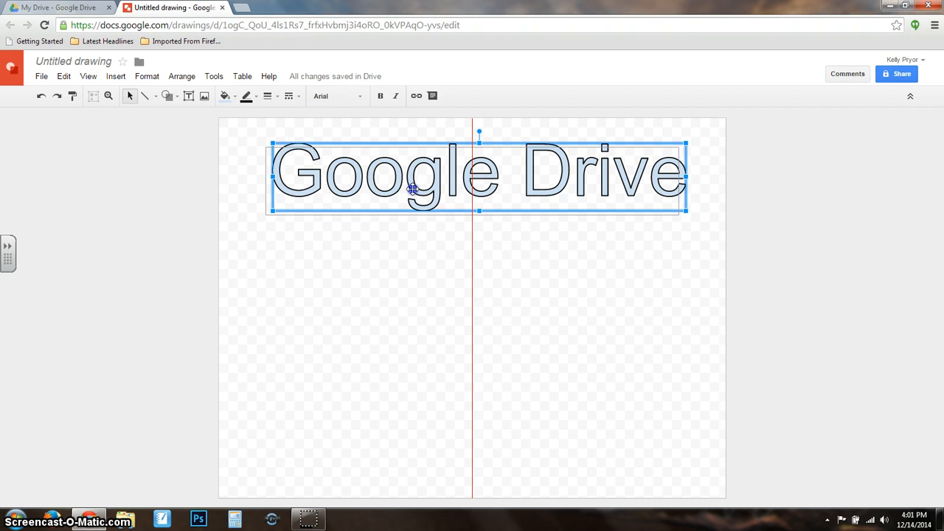
drag(412, 189, 412, 189)
click(403, 255)
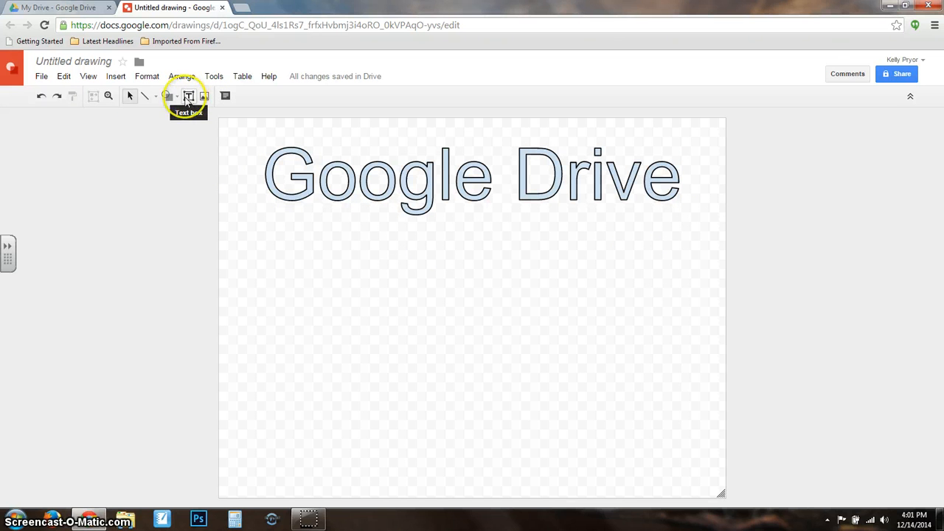
Step: Draw a large up arrow shape below the word art and centre it horizontally on the canvas
click(168, 96)
mouse_move(191, 136)
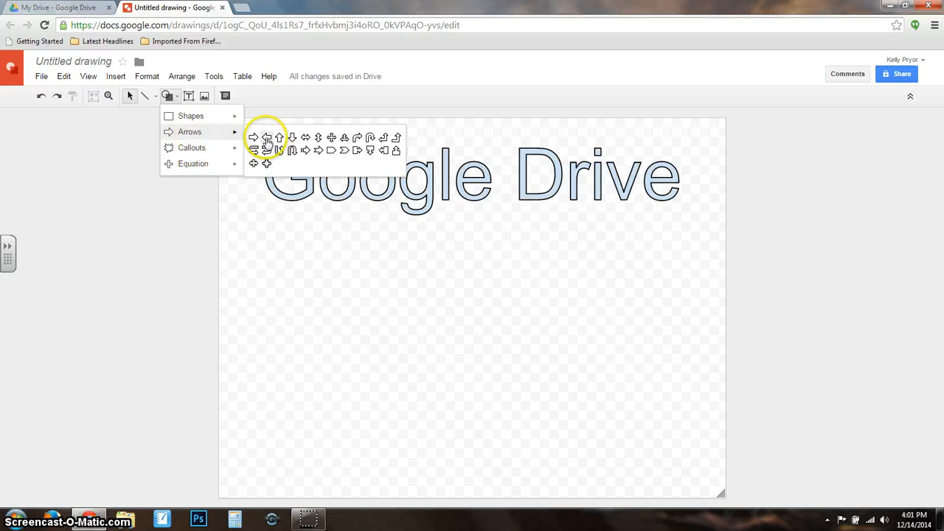
click(278, 138)
drag(410, 248, 590, 457)
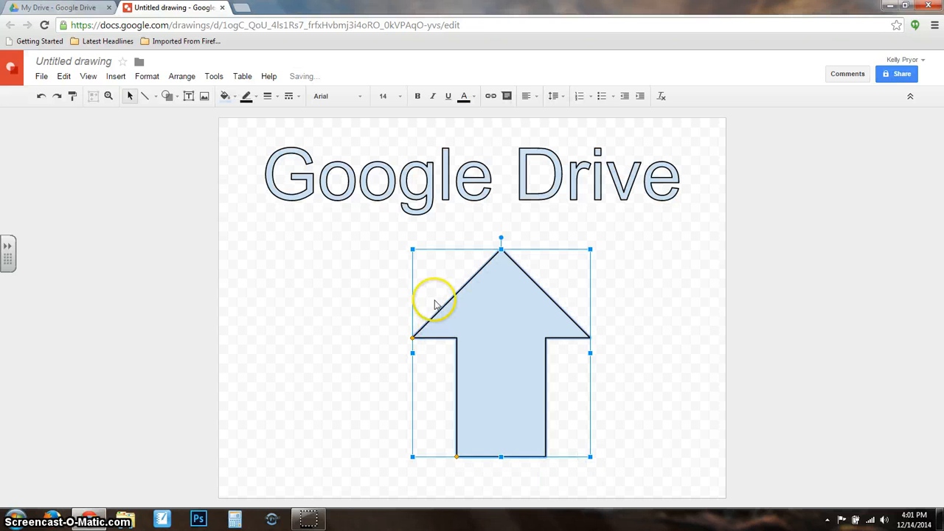
drag(501, 320, 474, 311)
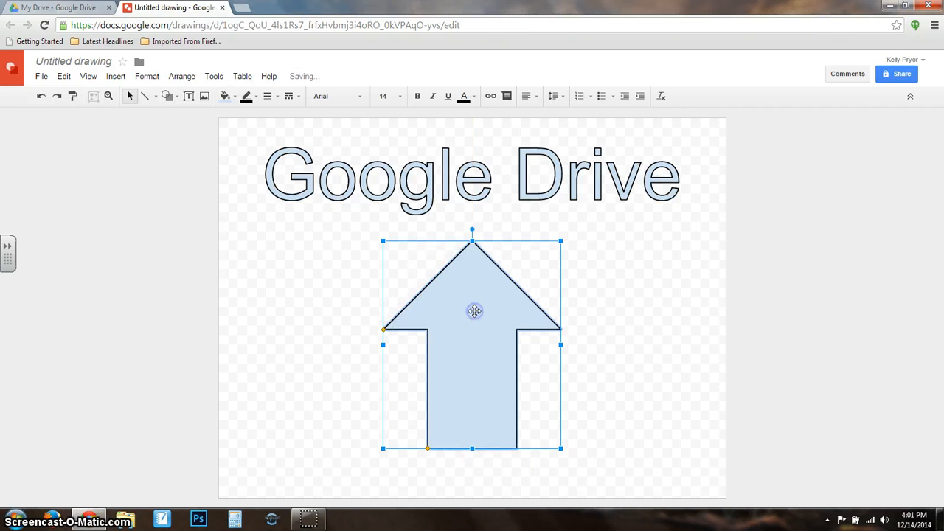
click(671, 366)
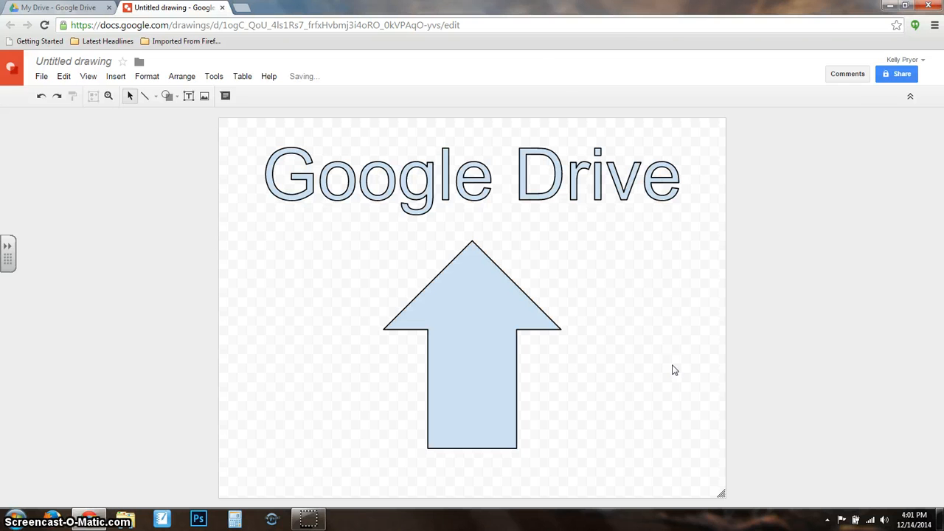
click(843, 195)
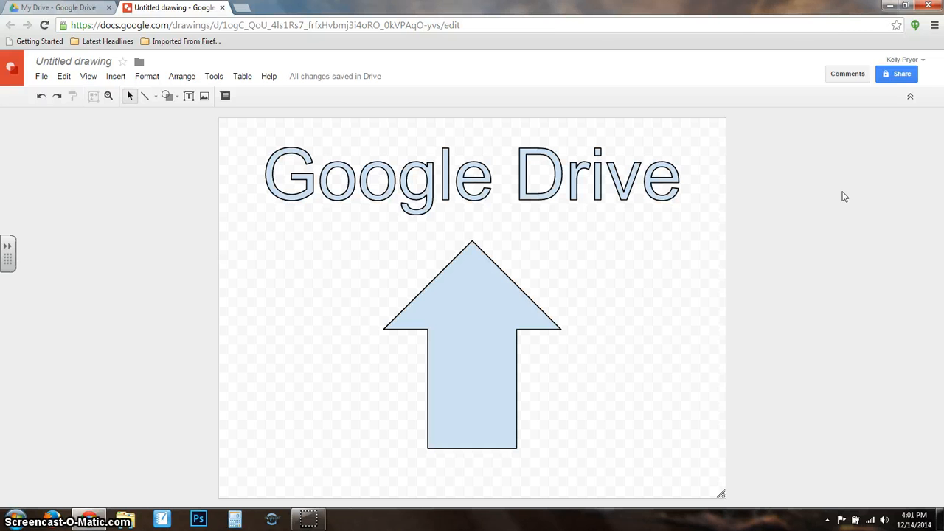
Step: Start sharing the drawing, name it Drawing, and close the sharing settings without adding anyone
click(894, 74)
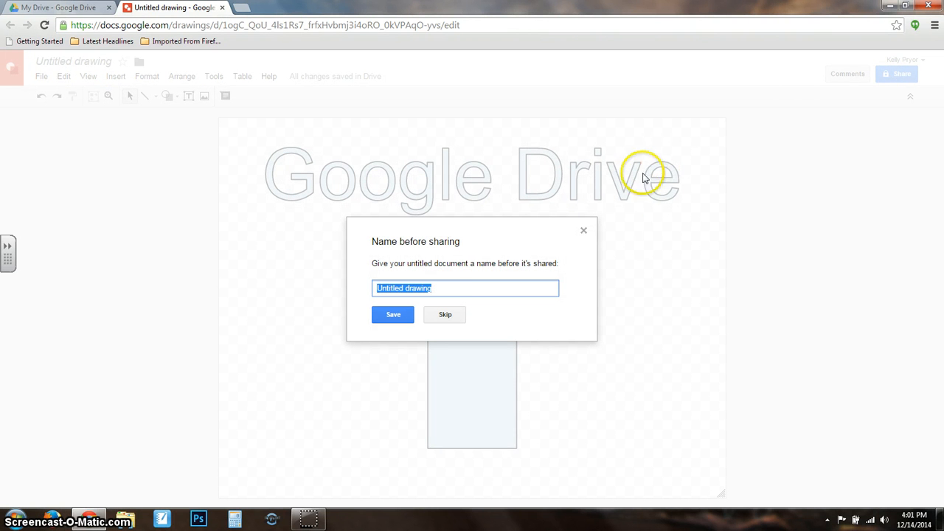
text(D)
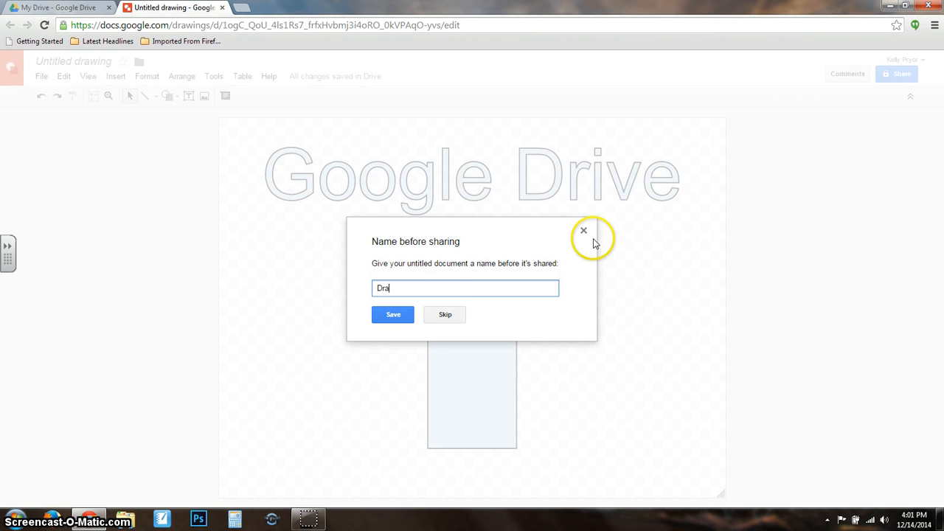
click(382, 316)
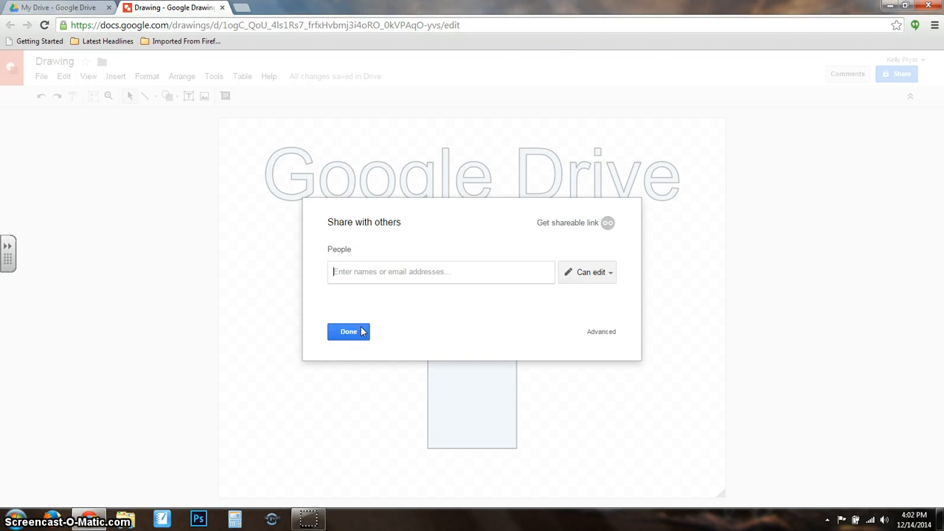
click(361, 331)
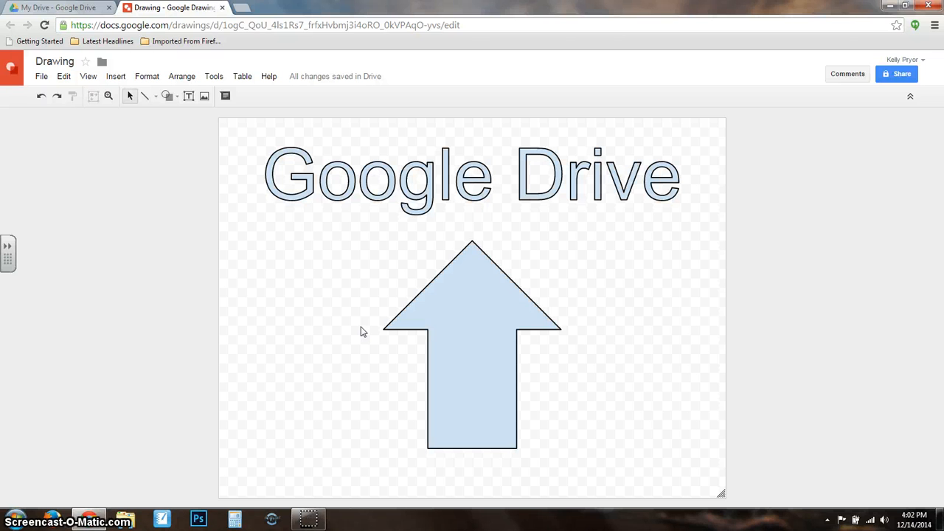
click(180, 77)
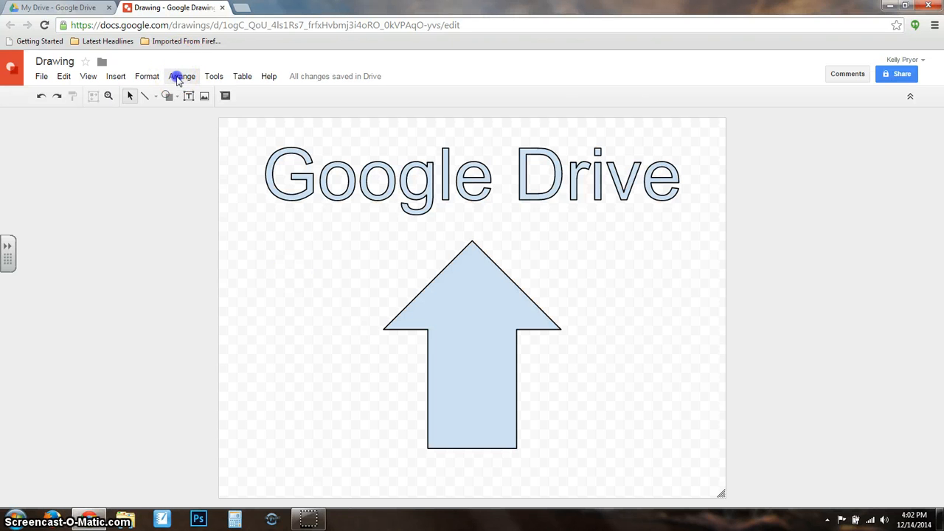
mouse_move(153, 81)
mouse_move(116, 77)
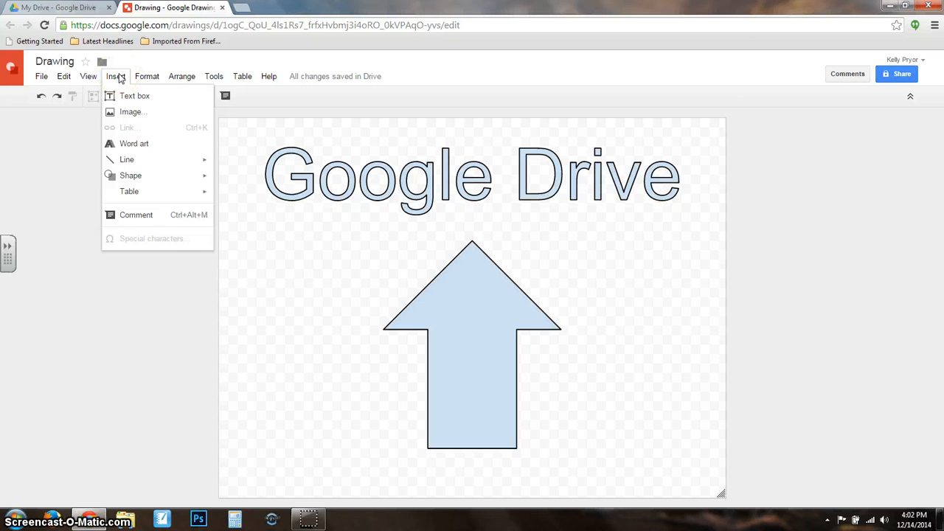
click(94, 78)
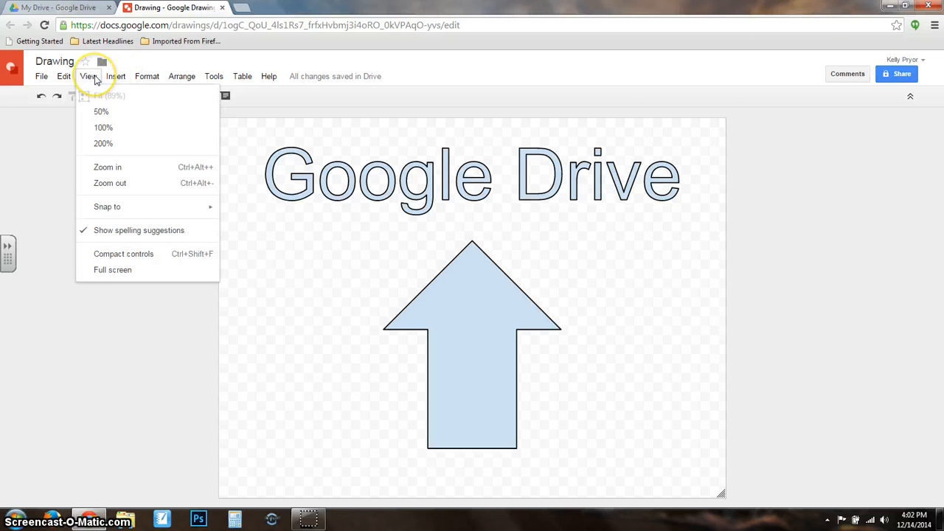
click(154, 81)
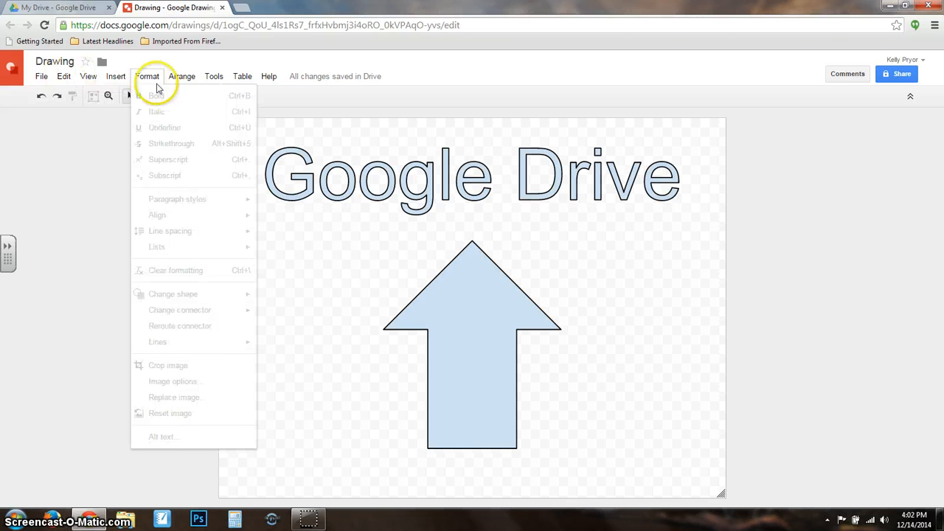
click(216, 78)
click(102, 253)
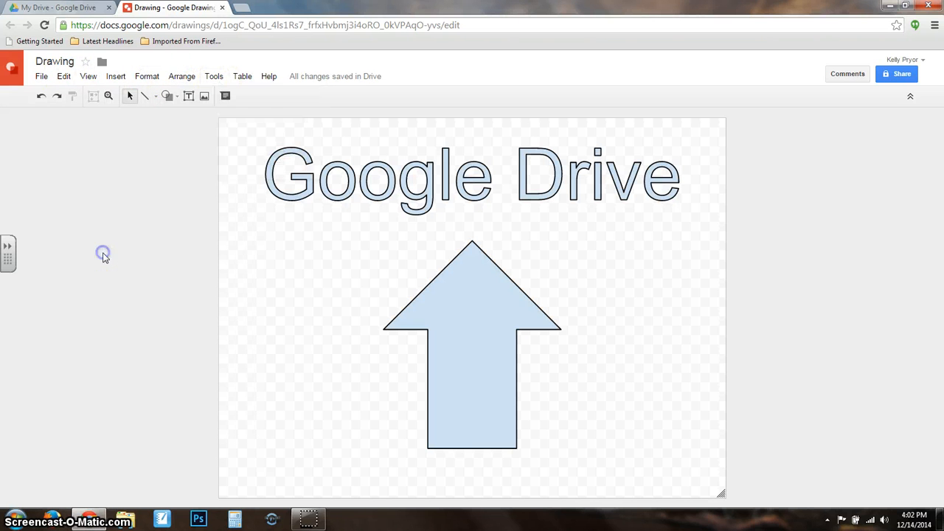
Step: Close the drawing and create a new Google Forms form from My Drive
click(224, 7)
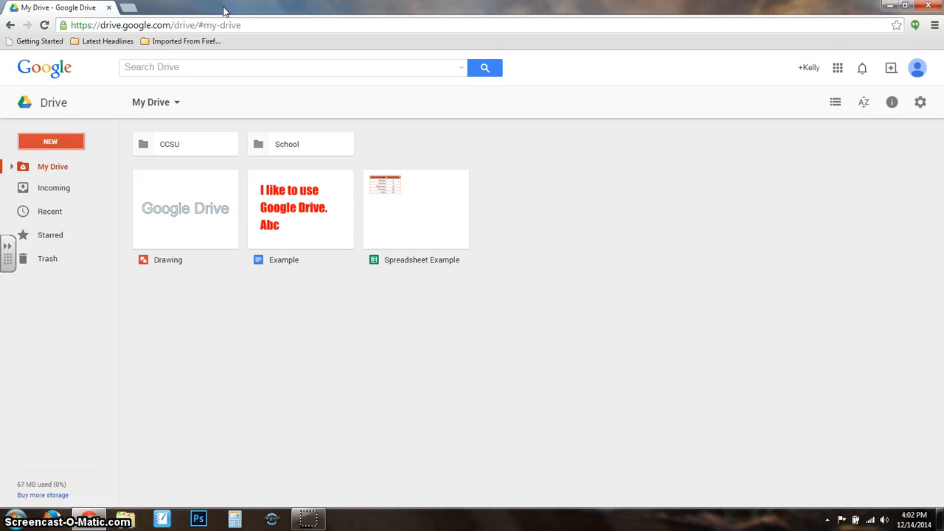
click(47, 150)
click(42, 145)
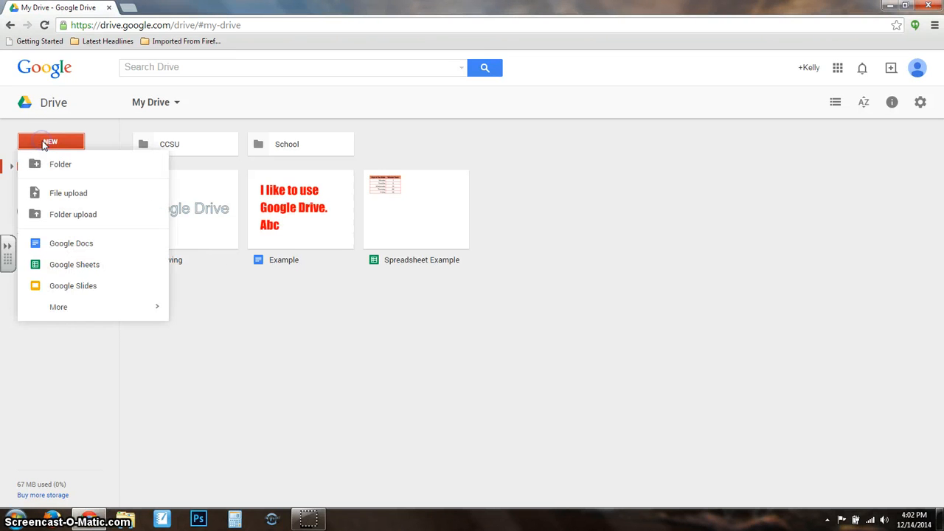
mouse_move(69, 317)
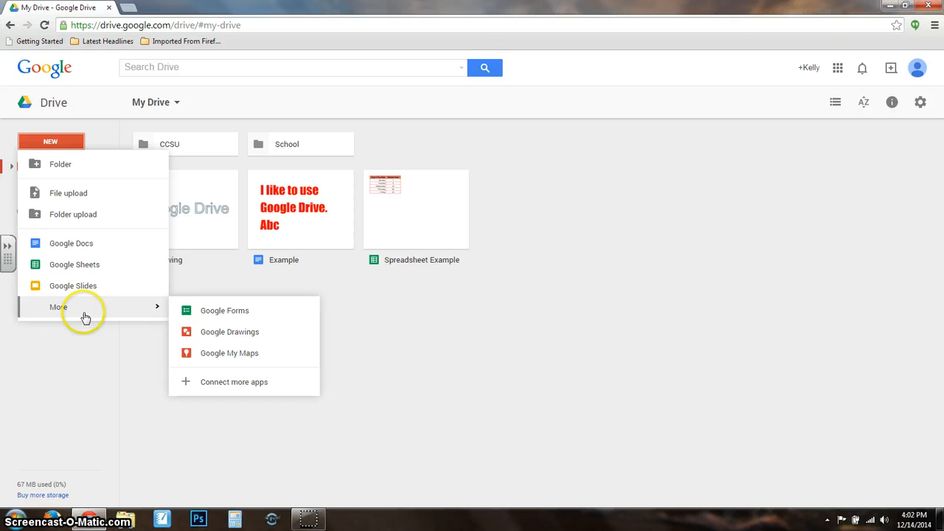
click(193, 310)
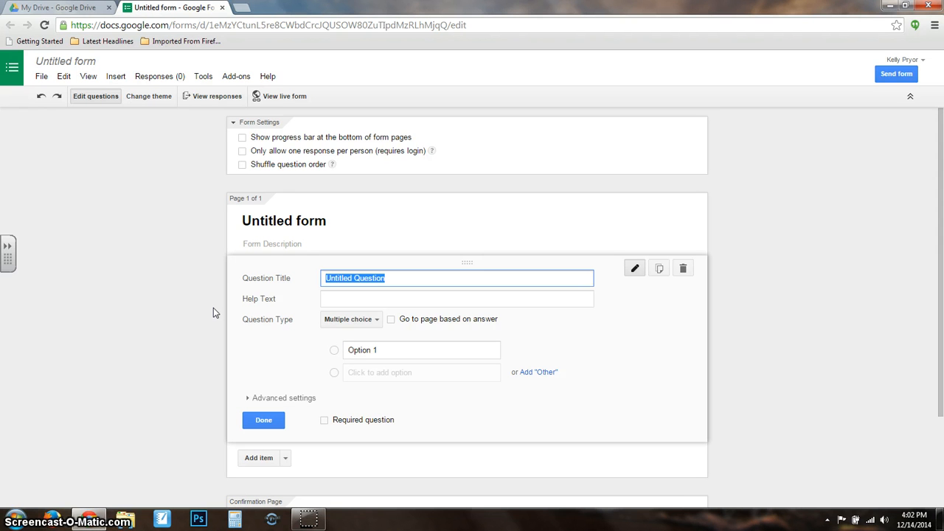
Step: Replace the form's placeholder title with "Survey on Ice Cream"
click(278, 219)
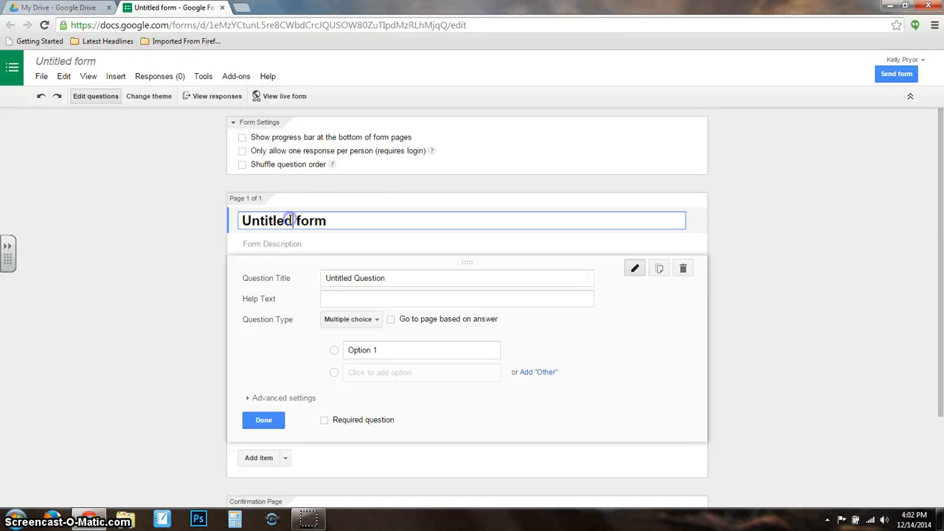
drag(339, 217, 44, 206)
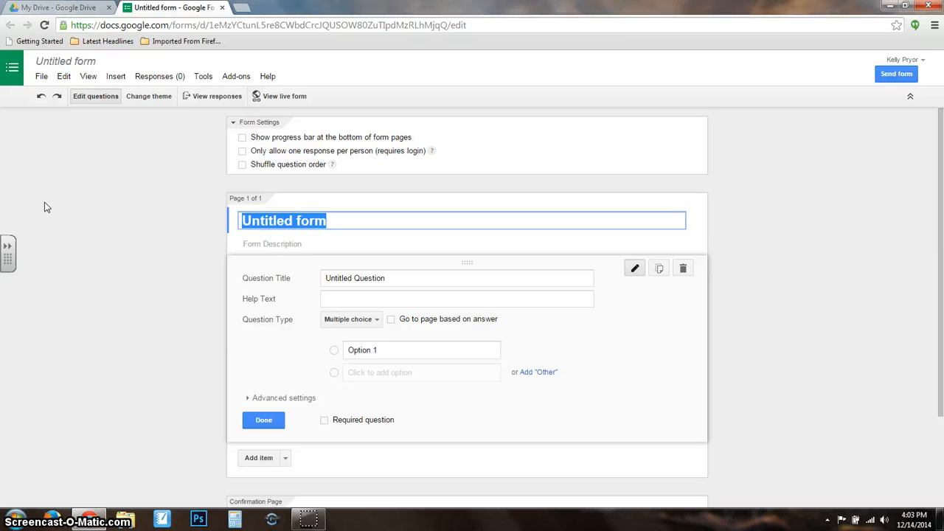
text(Survey)
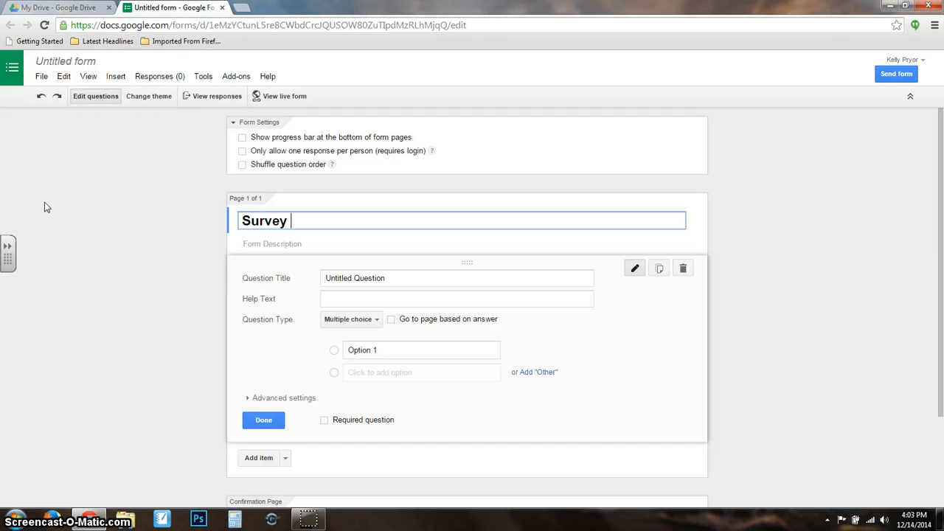
text( on Ice Cream)
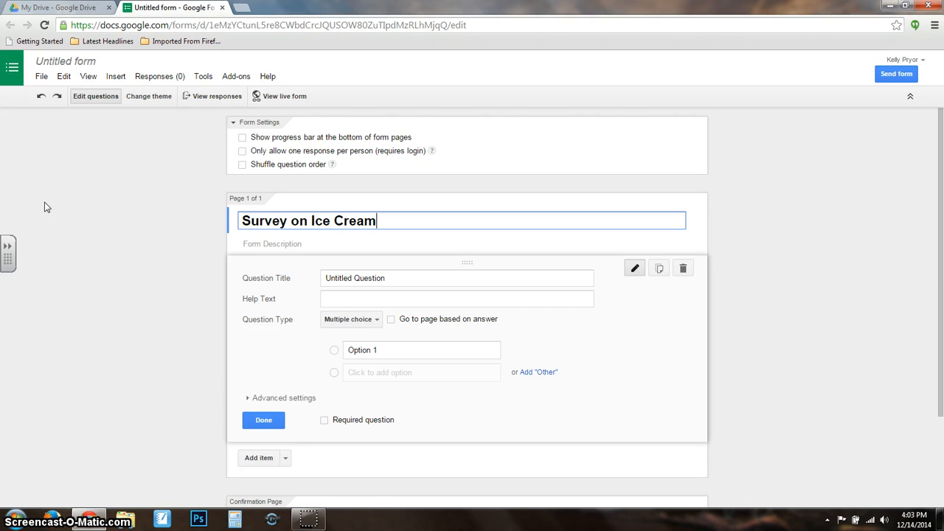
click(289, 294)
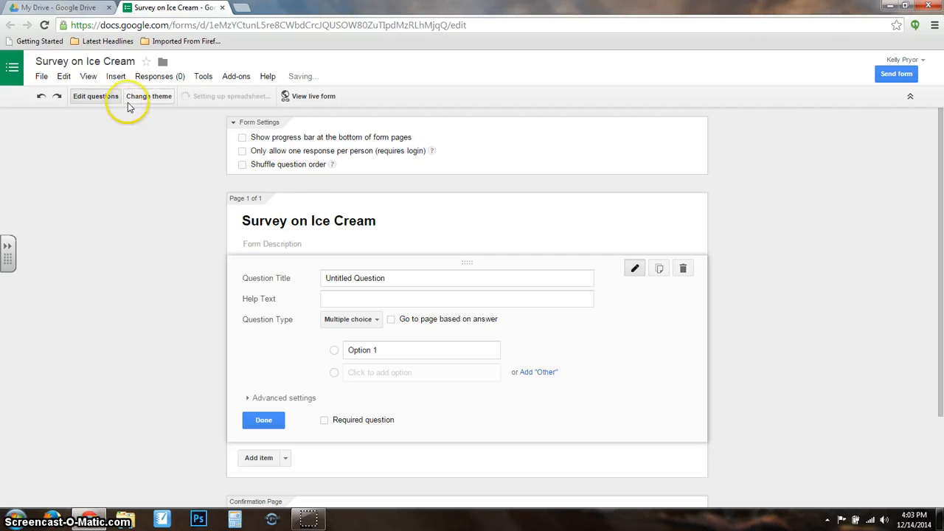
Step: Set the first question's title to "What is your favorite kind of ice cream?"
click(366, 281)
drag(413, 274, 205, 266)
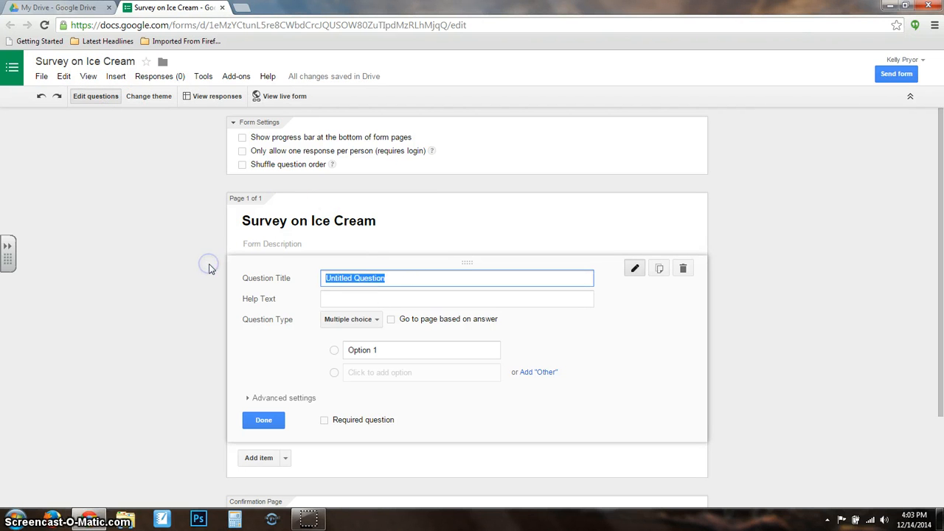
text(What is your)
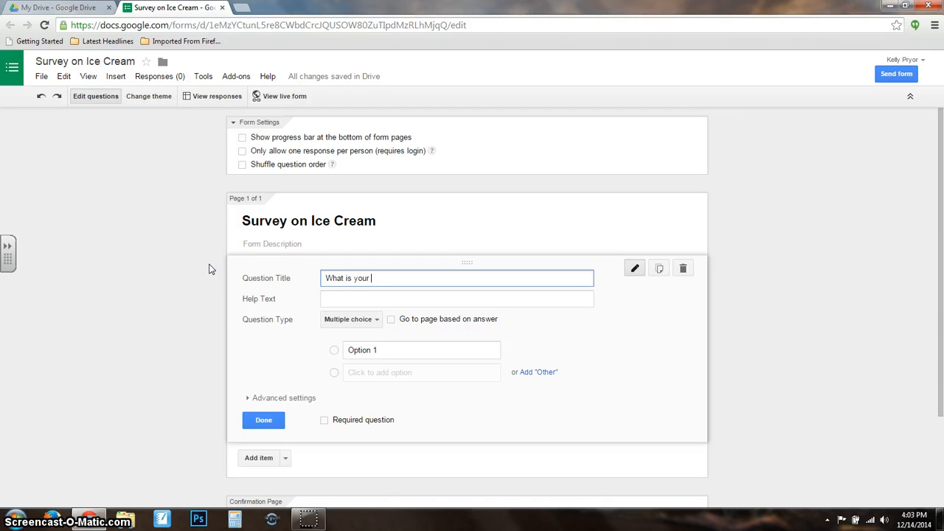
text( favorite kind of ice cream?)
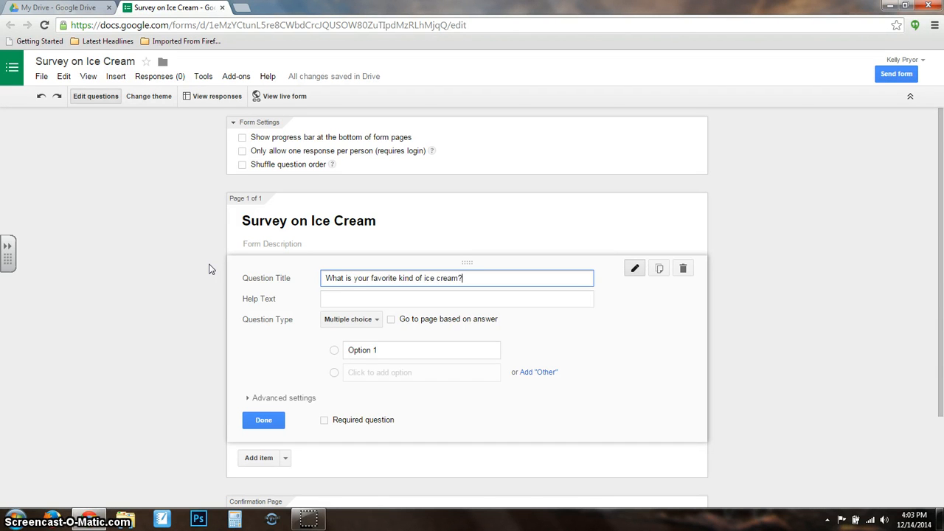
Step: Enter Chocolate and Vanilla as the two multiple-choice answer options, leaving the help text empty
click(379, 299)
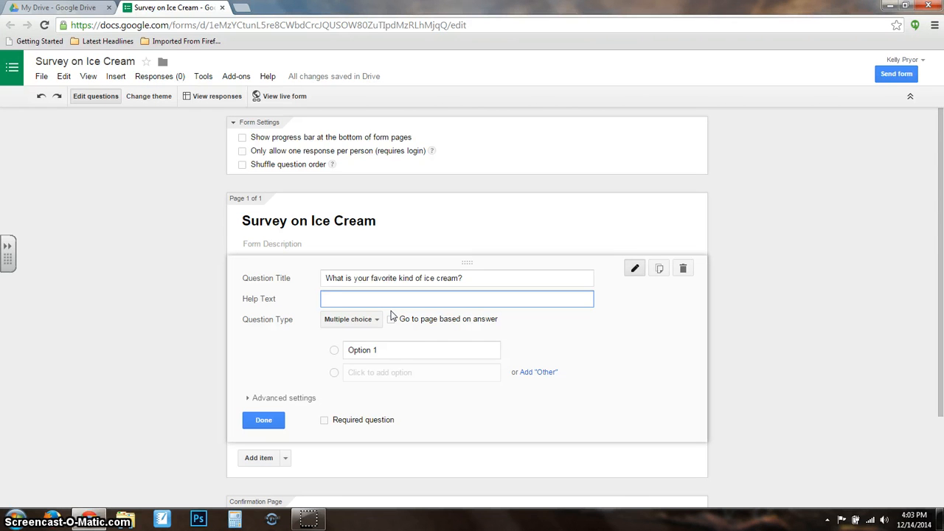
click(386, 350)
text(C)
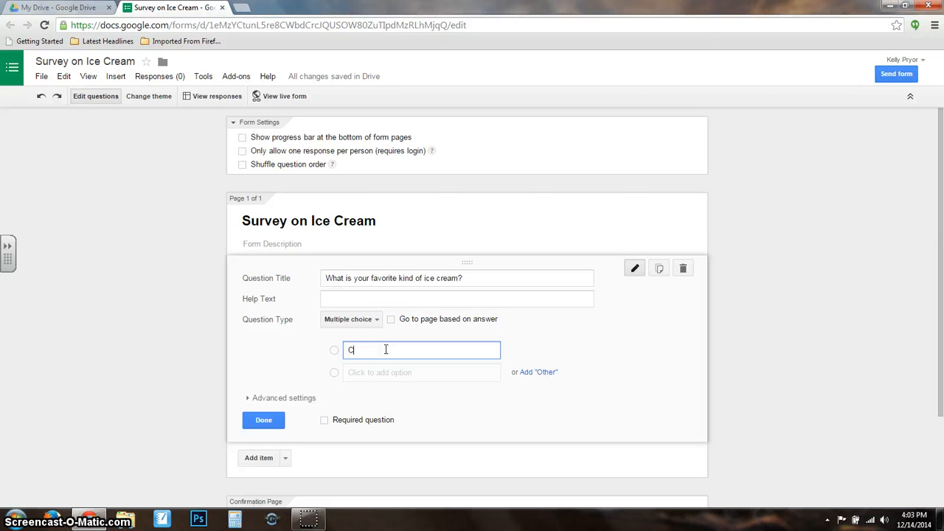
text(hocl)
key(BackSpace)
click(354, 372)
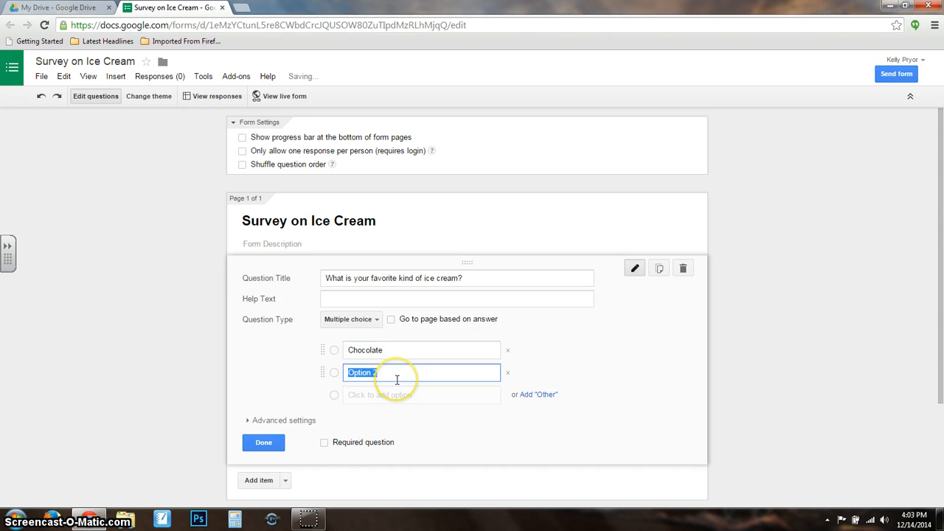
text(Vanilla)
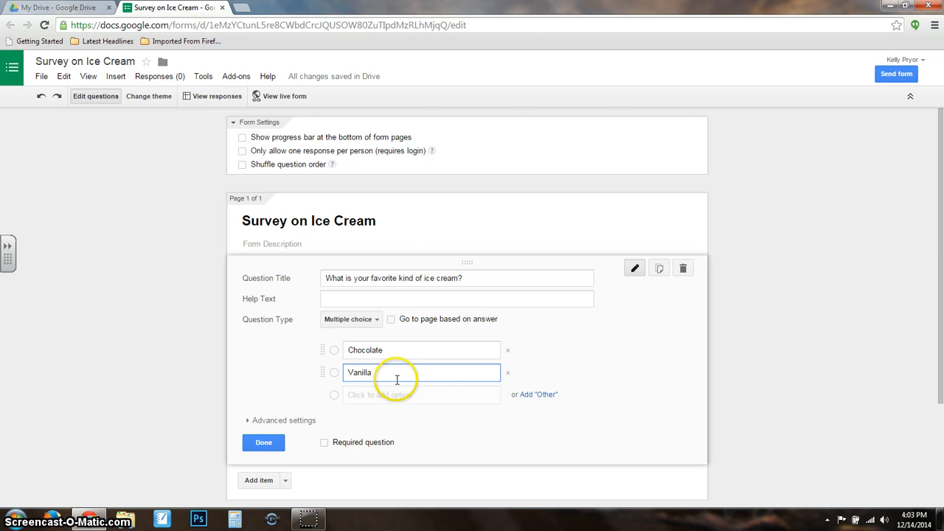
Step: Reword the question title to "What is my favorite kind of ice cream?"
double_click(361, 278)
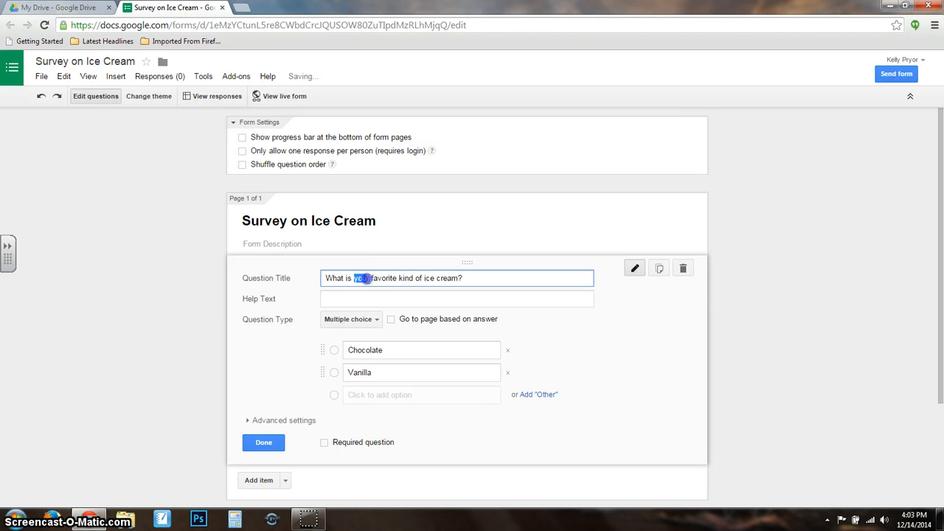
text(my)
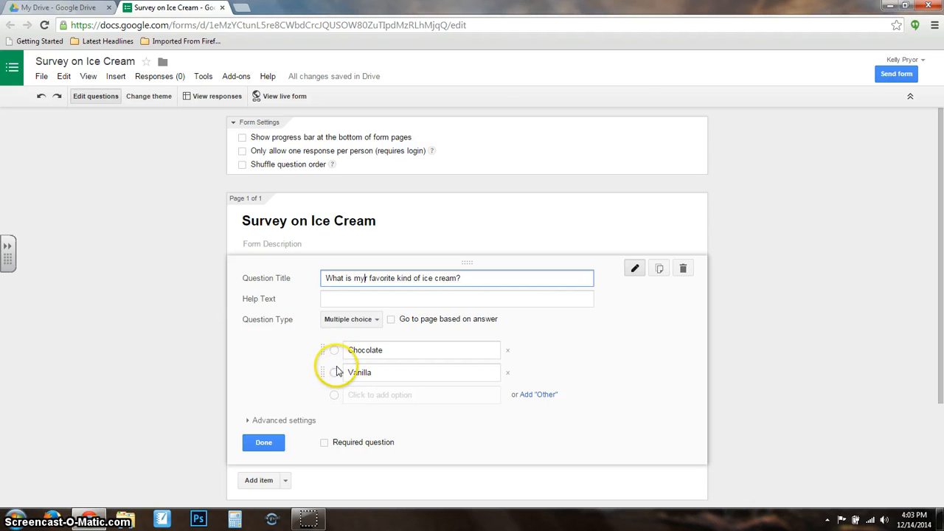
click(333, 373)
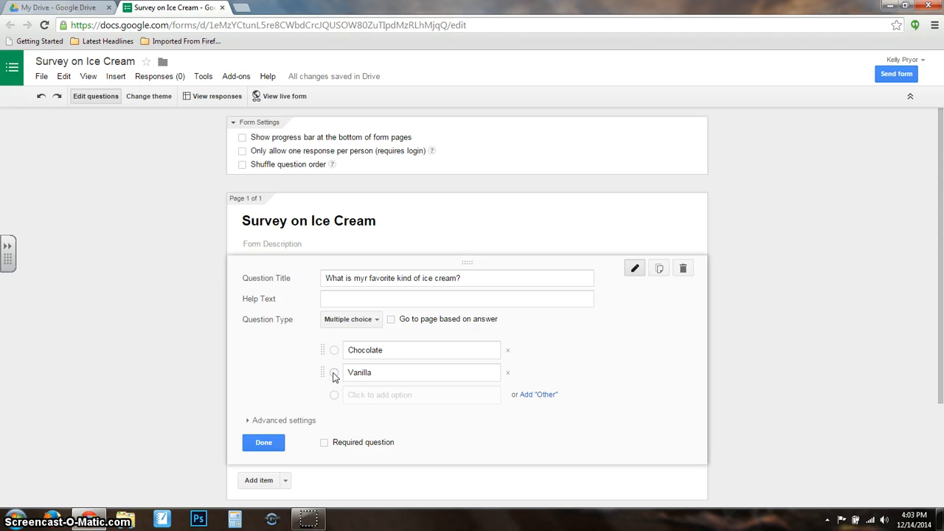
double_click(368, 372)
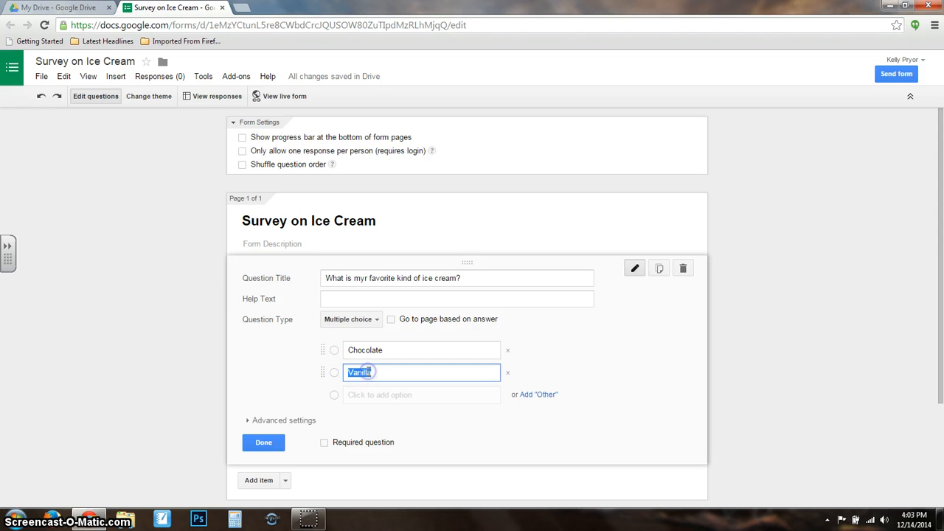
click(249, 372)
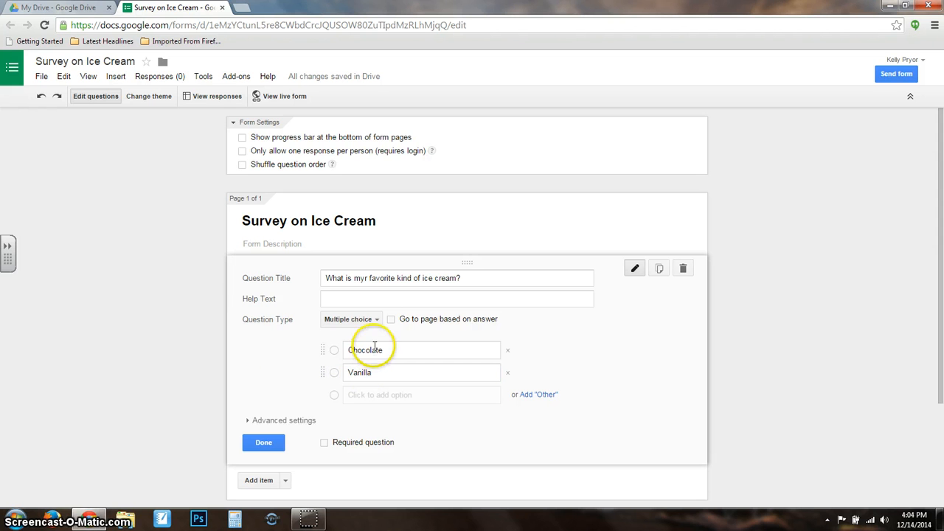
click(366, 277)
key(BackSpace)
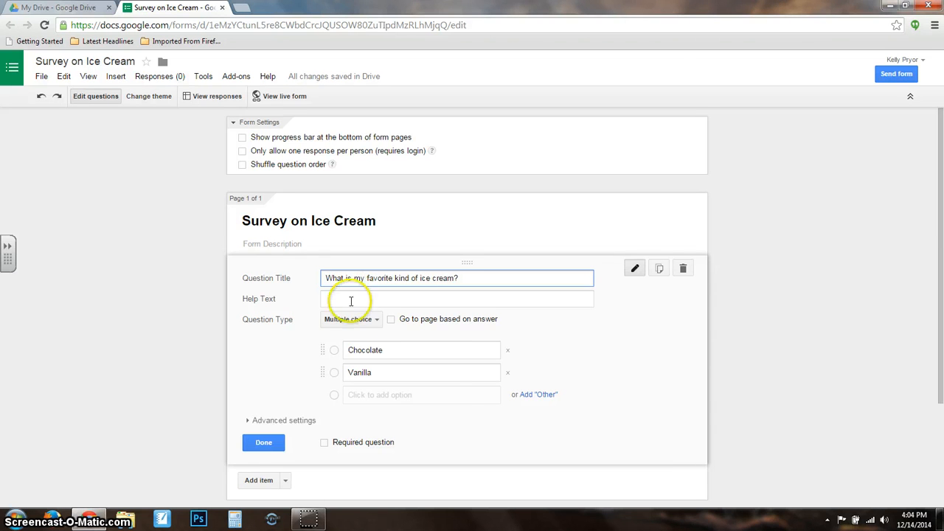
Step: Keep the question type as multiple choice and reorder the answers so Vanilla comes before Chocolate
click(365, 320)
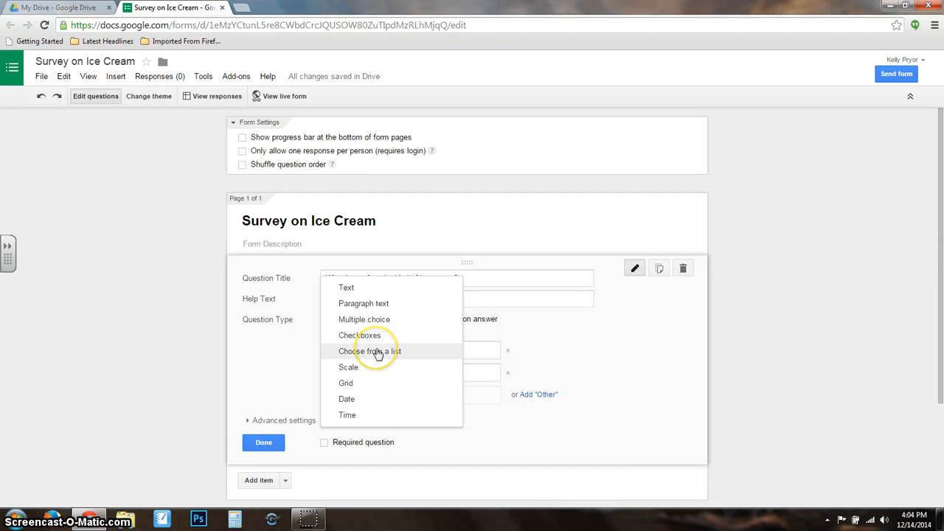
click(236, 398)
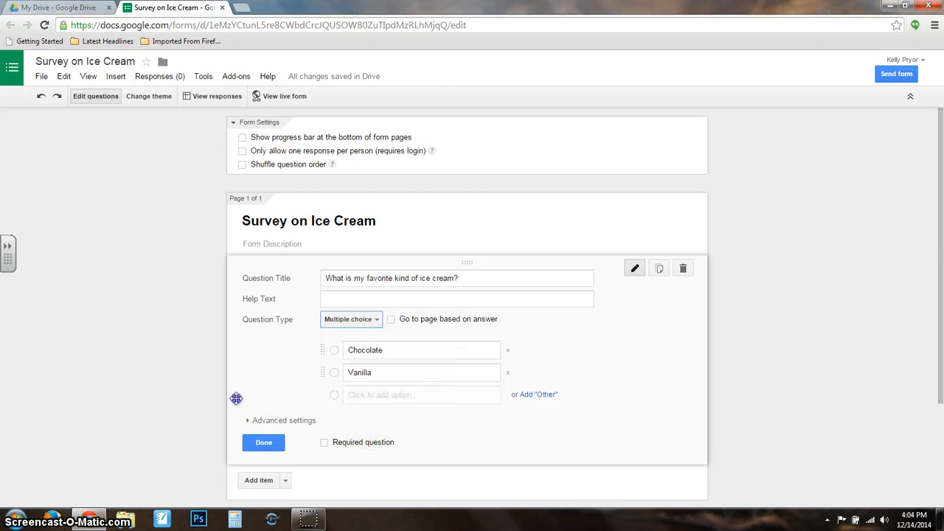
click(321, 350)
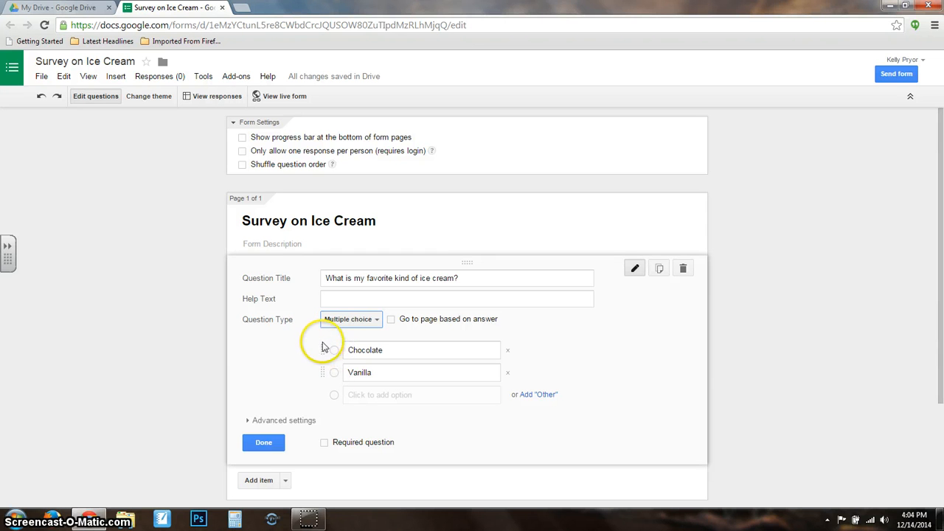
mouse_move(322, 347)
mouse_down()
mouse_move(321, 379)
mouse_move(322, 339)
mouse_up()
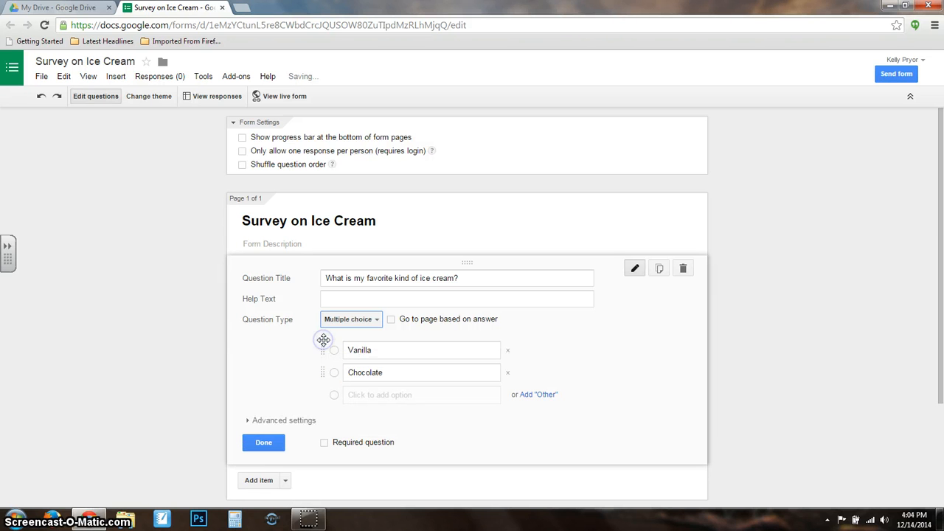
Step: Add an "Other" answer option, leave the question optional, and finish editing it
click(537, 395)
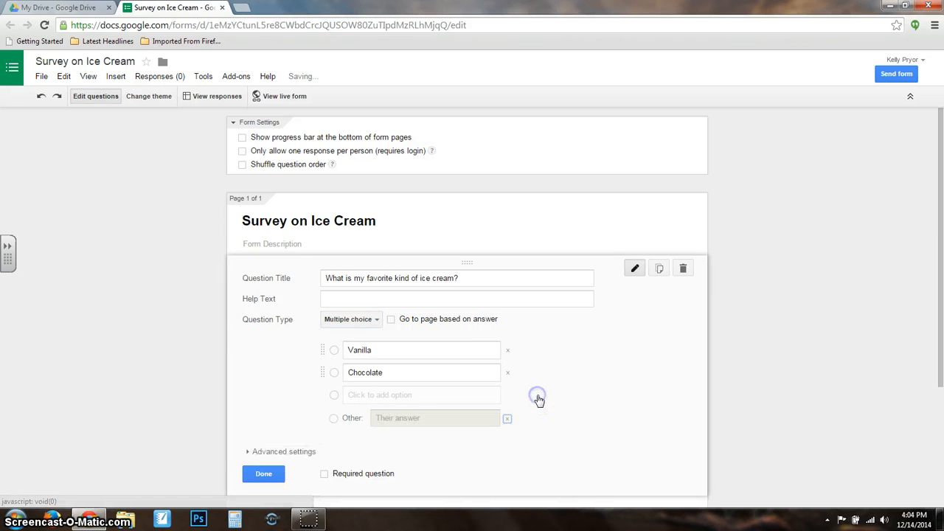
click(332, 419)
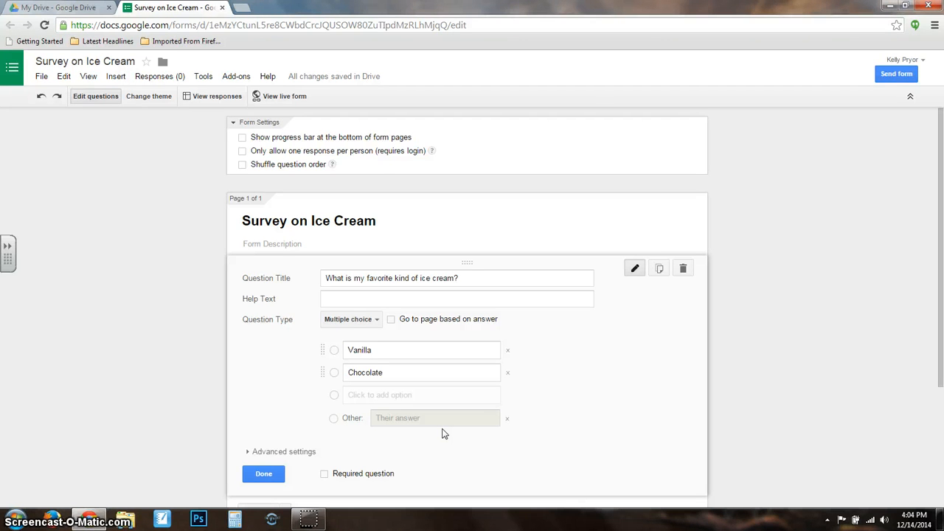
click(325, 477)
click(324, 477)
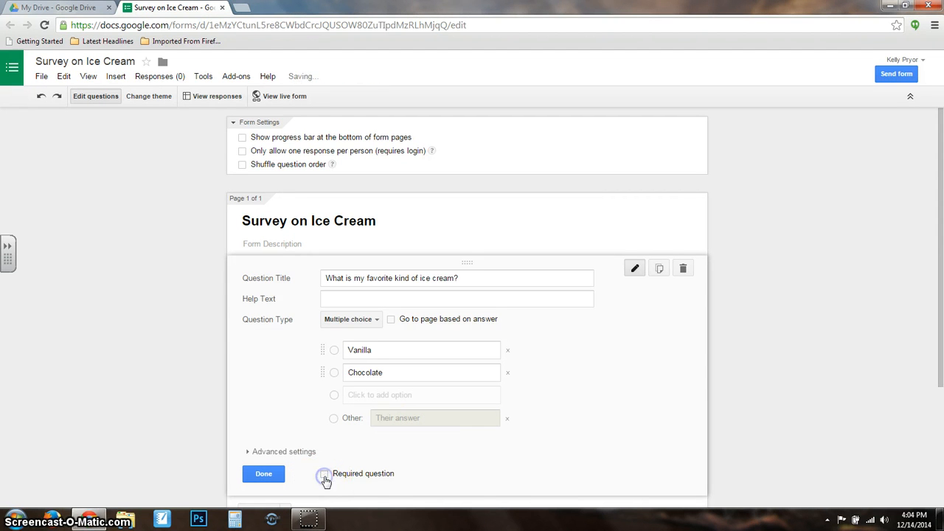
click(275, 475)
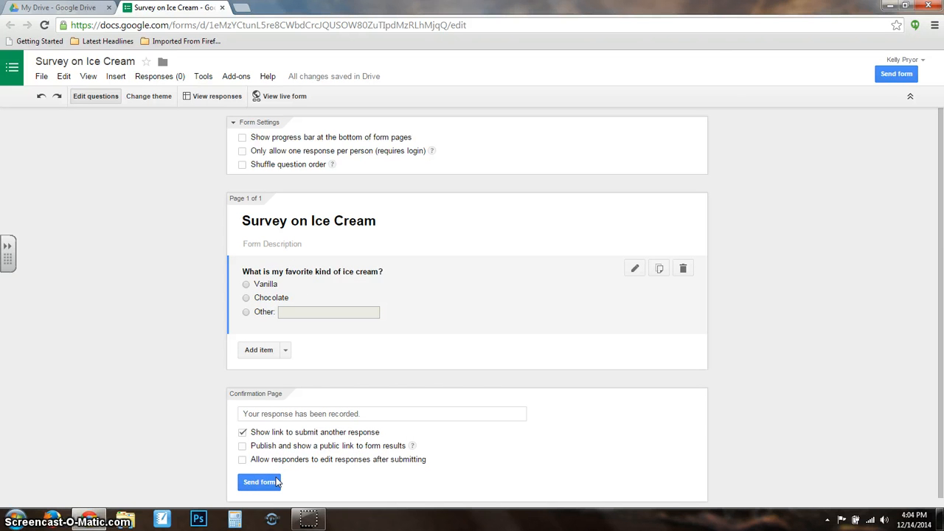
Step: Turn on the progress bar at the bottom of the form pages
click(248, 416)
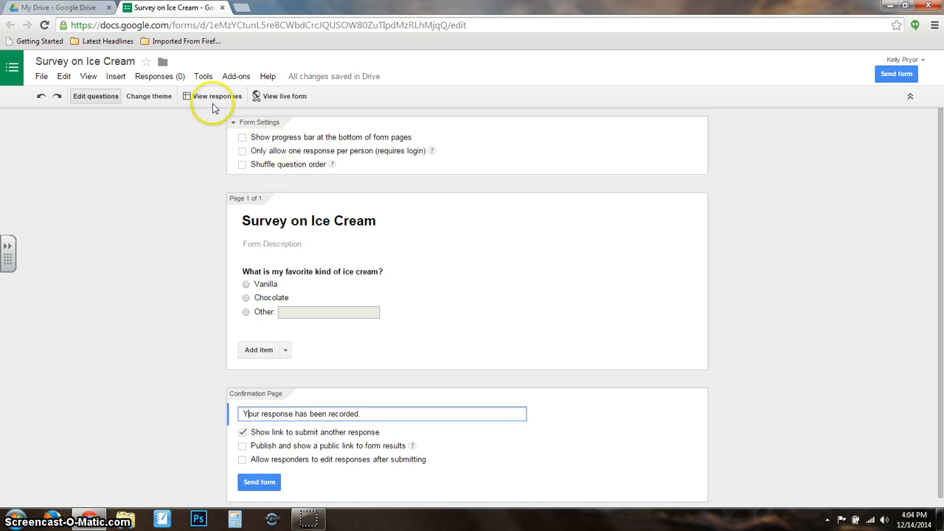
click(242, 138)
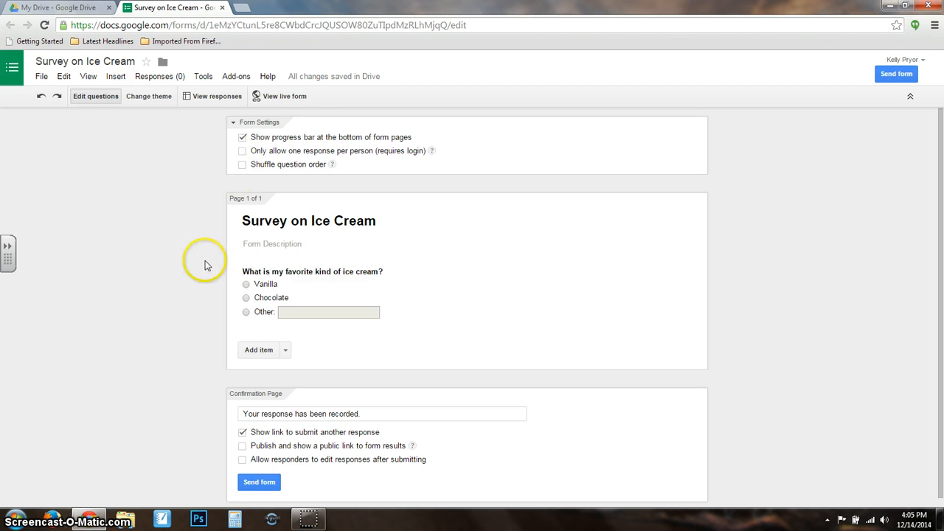
click(196, 301)
Step: Add a checkboxes question below the favorite ice cream question
click(258, 350)
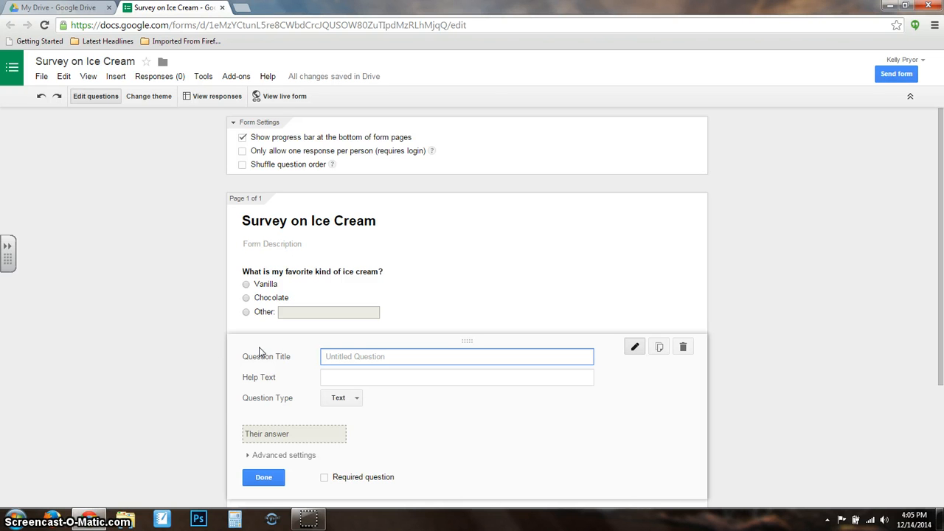
click(684, 348)
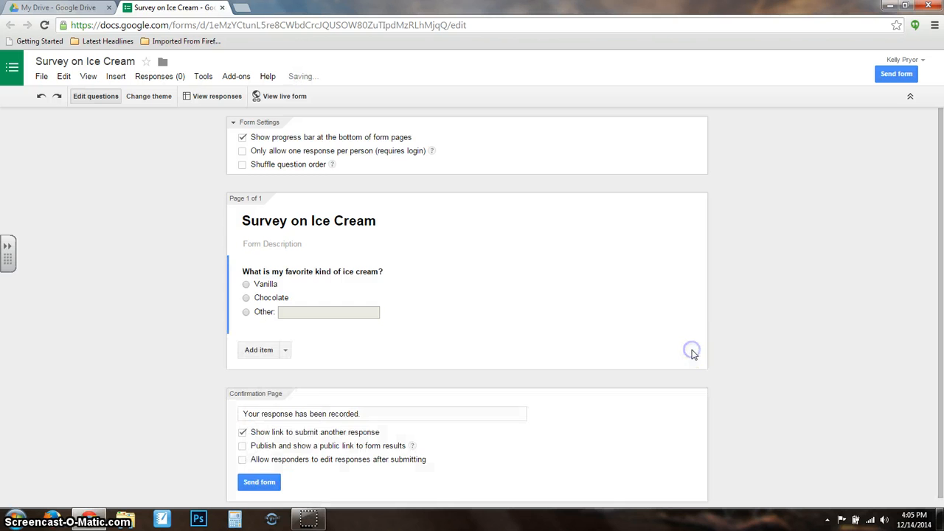
click(285, 351)
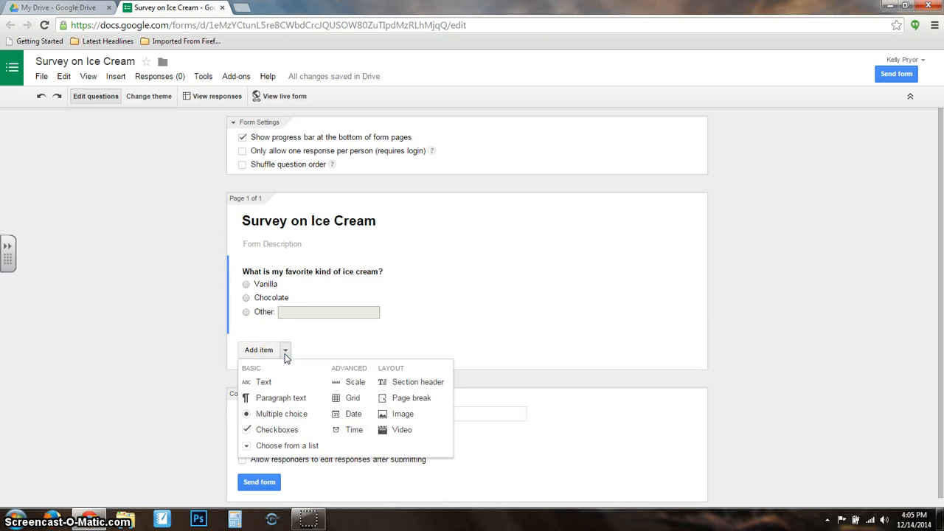
click(286, 399)
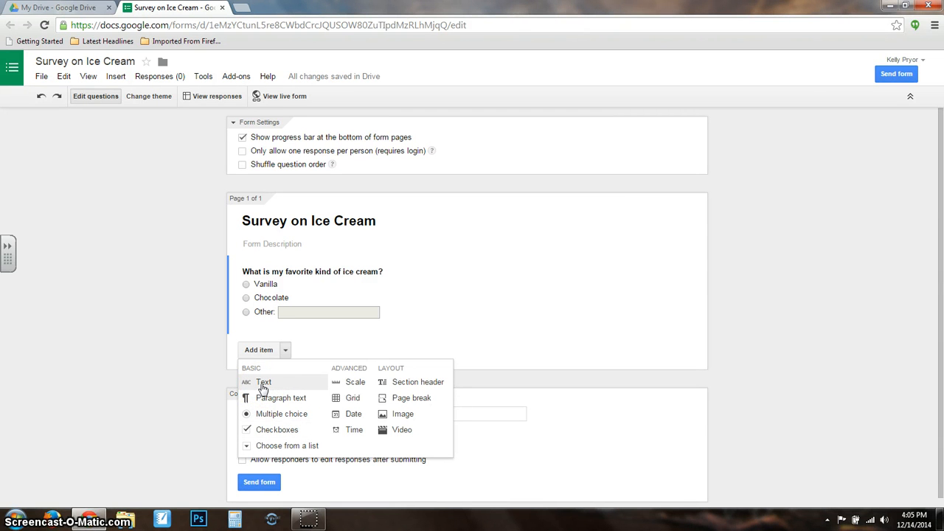
click(265, 431)
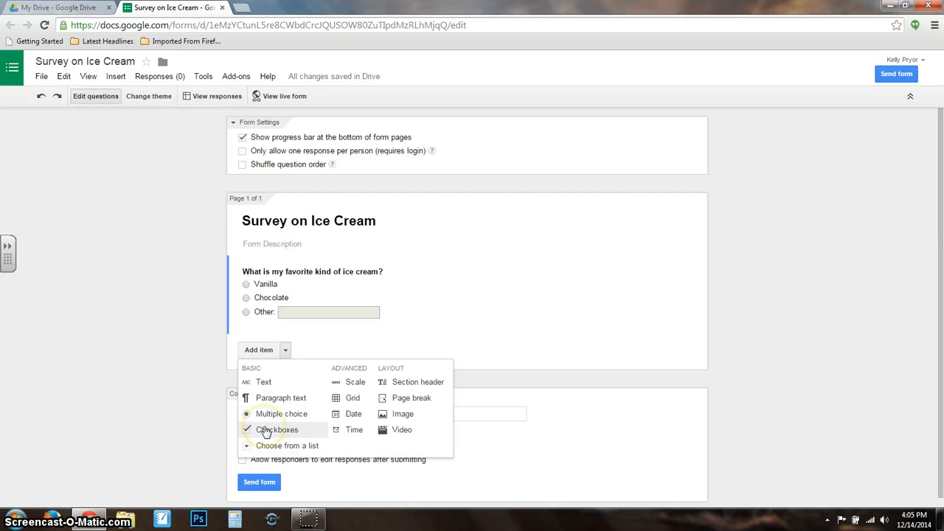
Step: Title the new checkboxes question "What is the temperature of ice cream?" and keep its question type
click(347, 358)
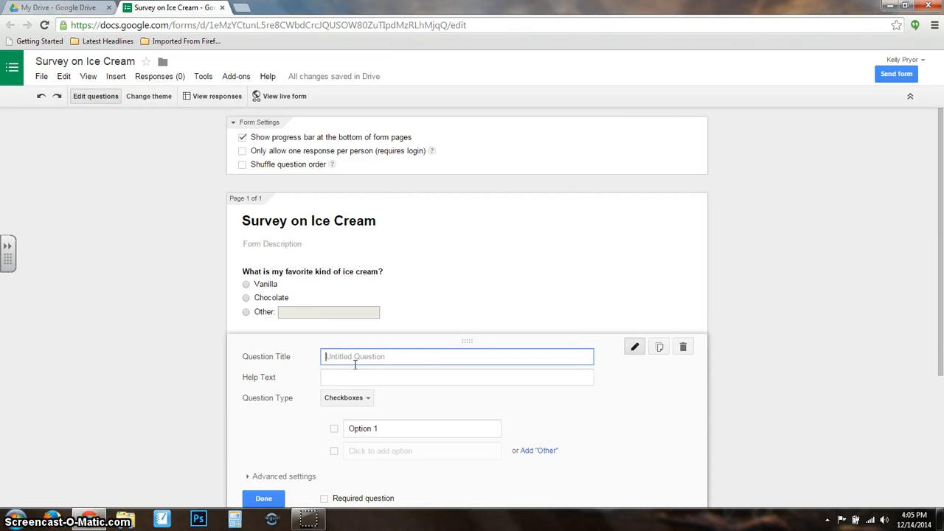
text(Is)
key(BackSpace)
text(What is the temperature of icec)
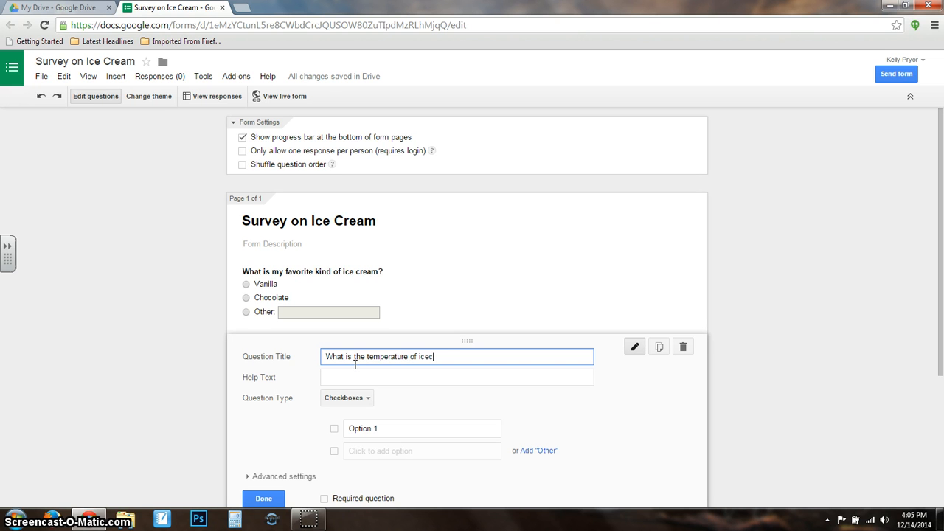
key(BackSpace)
text(cream?)
click(362, 398)
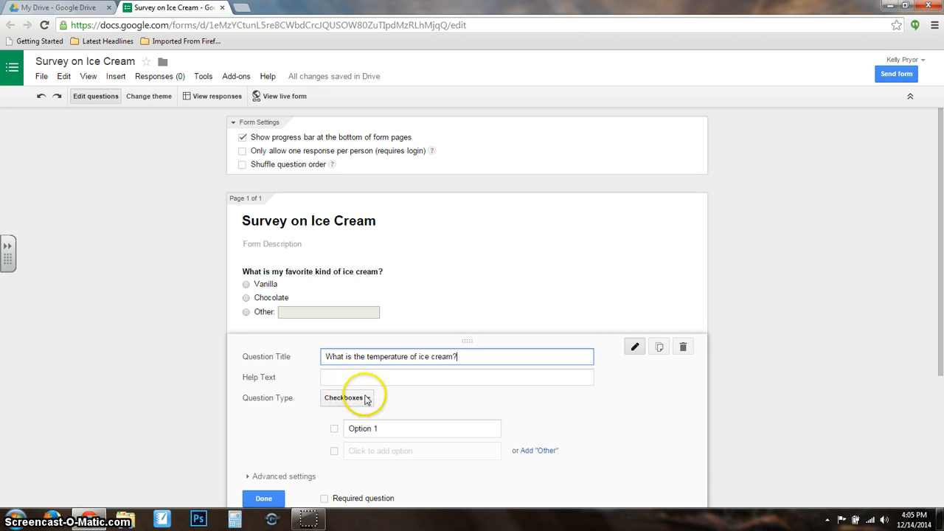
click(516, 402)
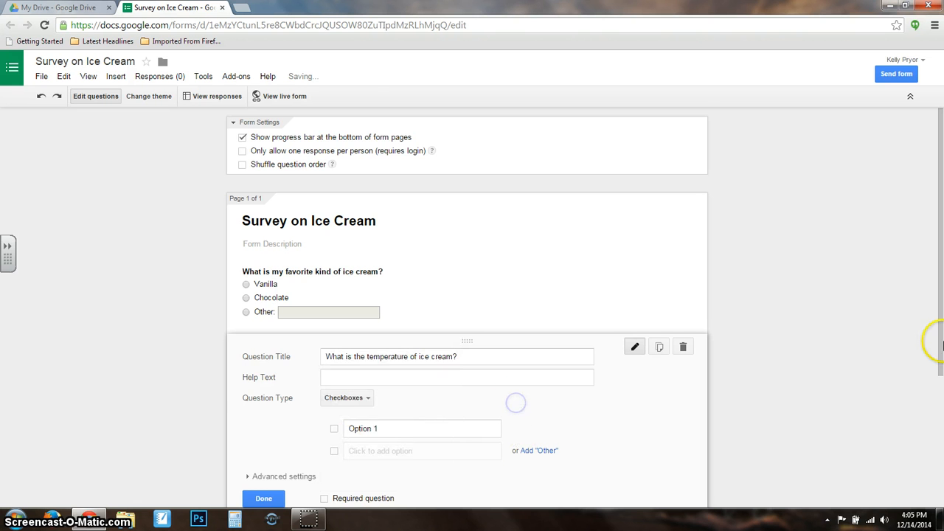
Step: Enter the answer options Warm, Cold and Hot, and finish the temperature question as a required question
drag(929, 339, 930, 449)
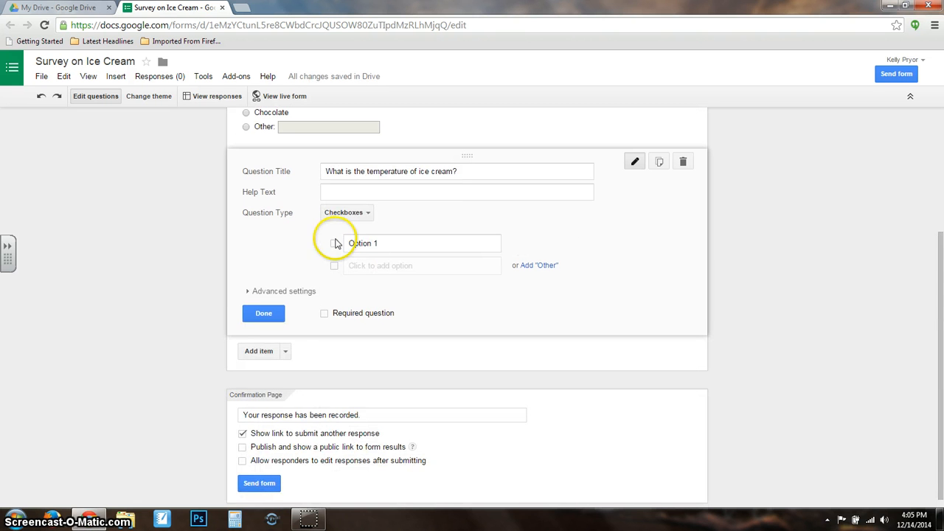
click(389, 243)
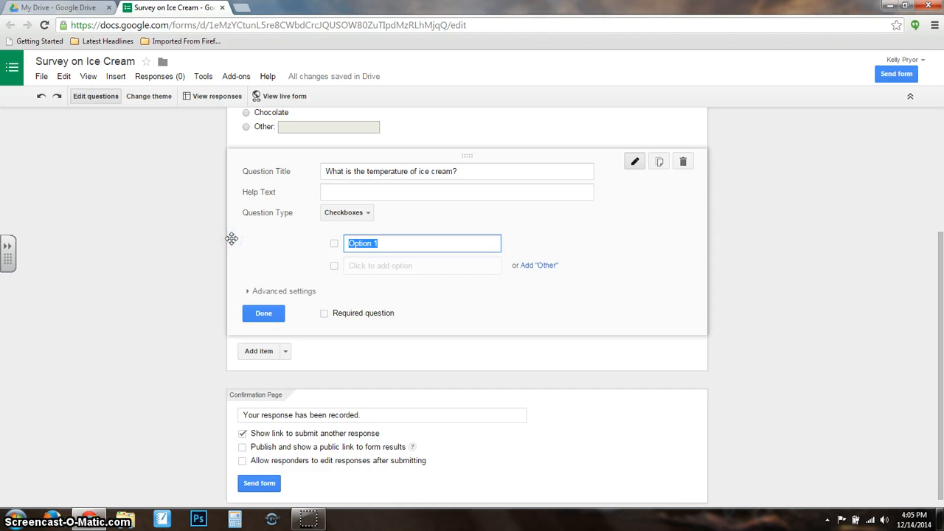
text(Warm)
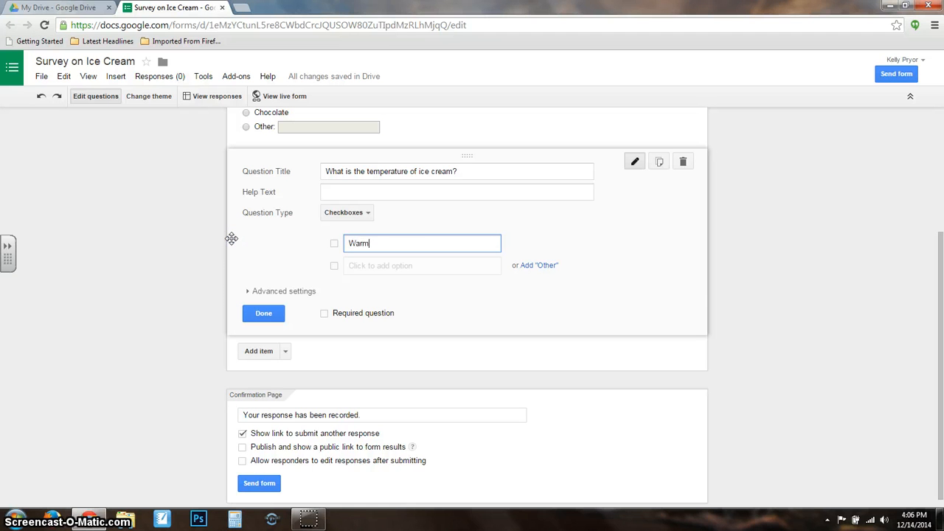
click(425, 267)
text(Cold)
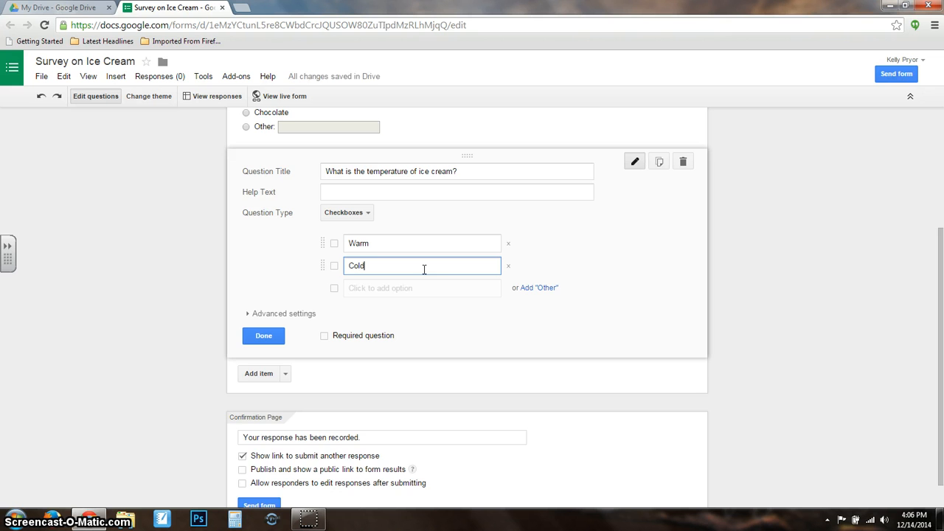
click(465, 288)
text(Hot)
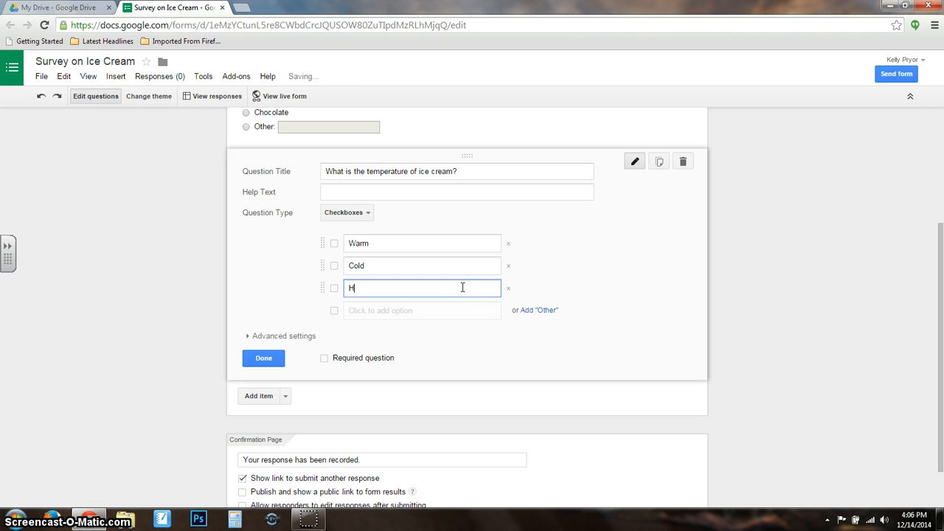
click(325, 359)
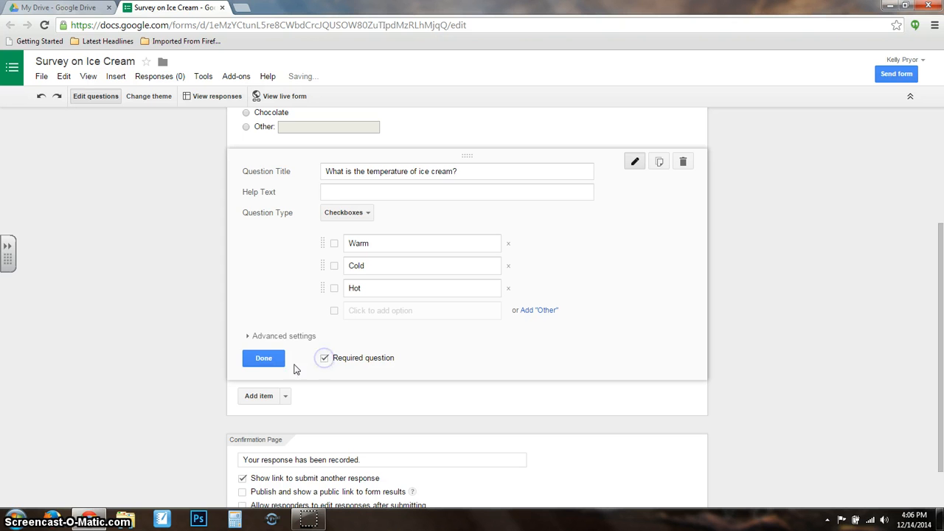
click(268, 364)
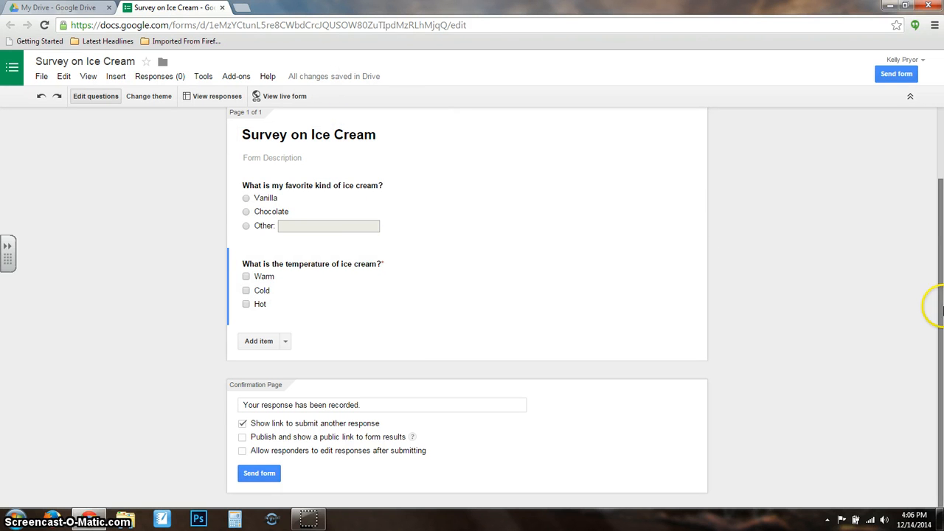
Step: Delete the required temperature question from the form
click(249, 213)
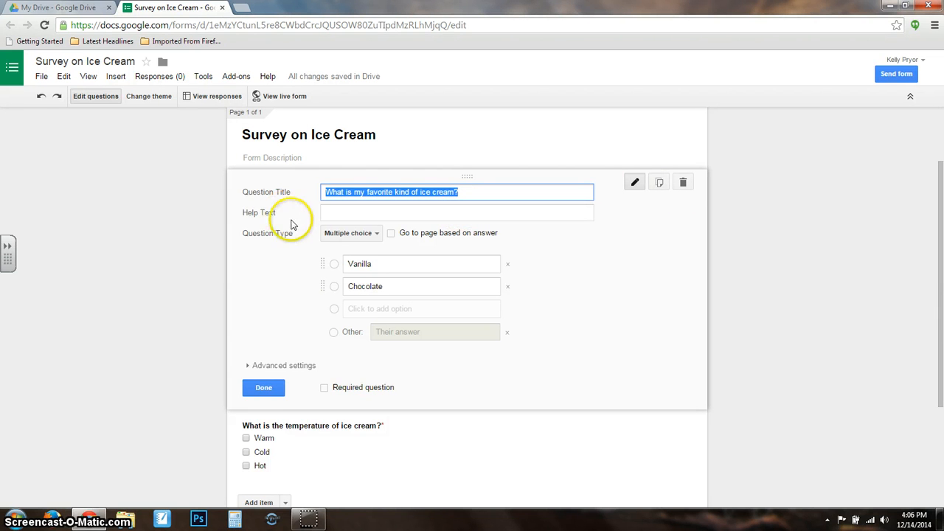
click(265, 388)
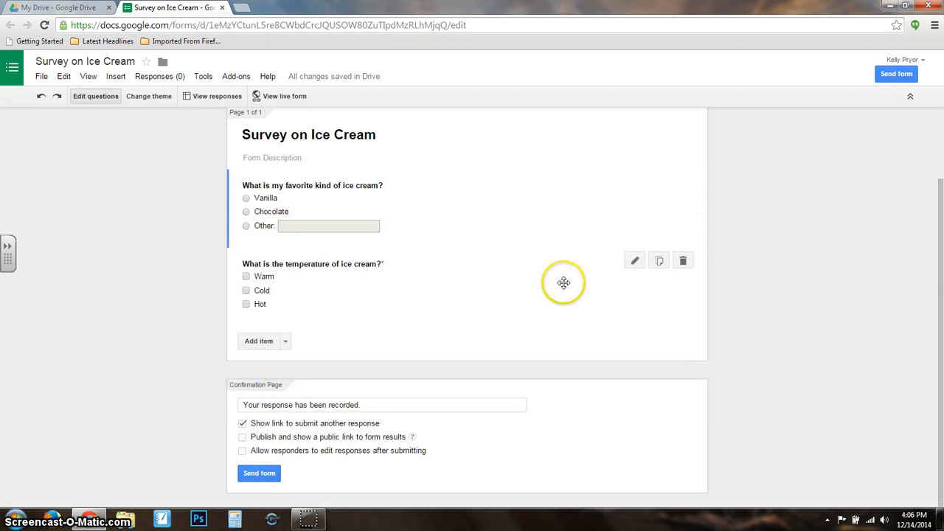
click(683, 261)
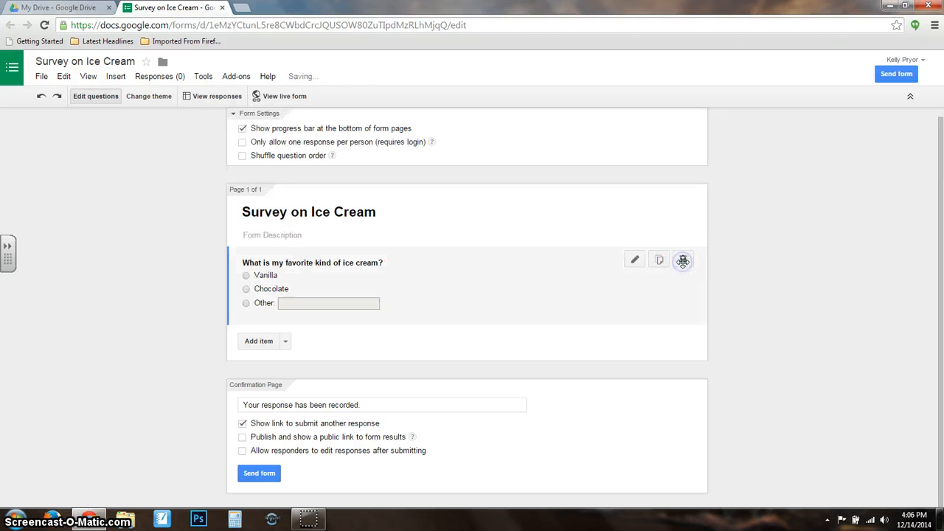
Step: Add a checkboxes question titled "What is the temperature of ice cream?" below the favorite ice cream question
click(259, 341)
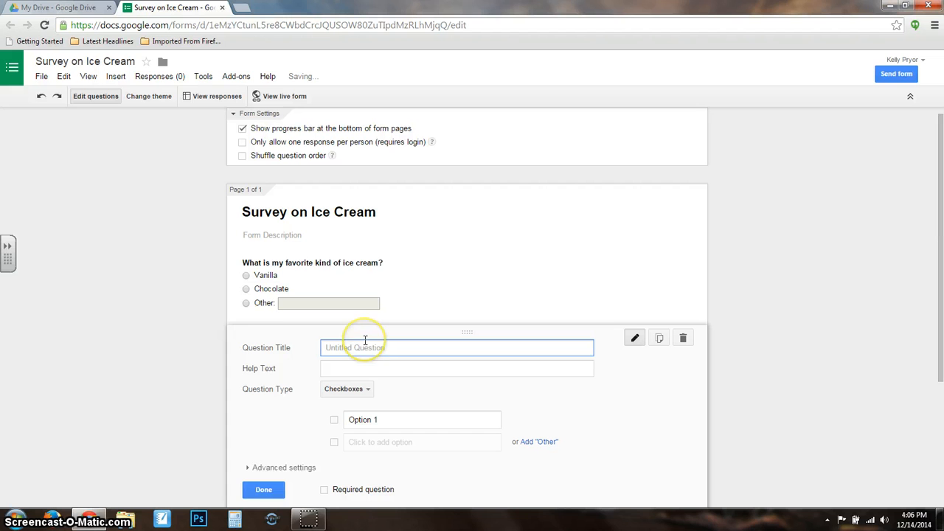
text(W)
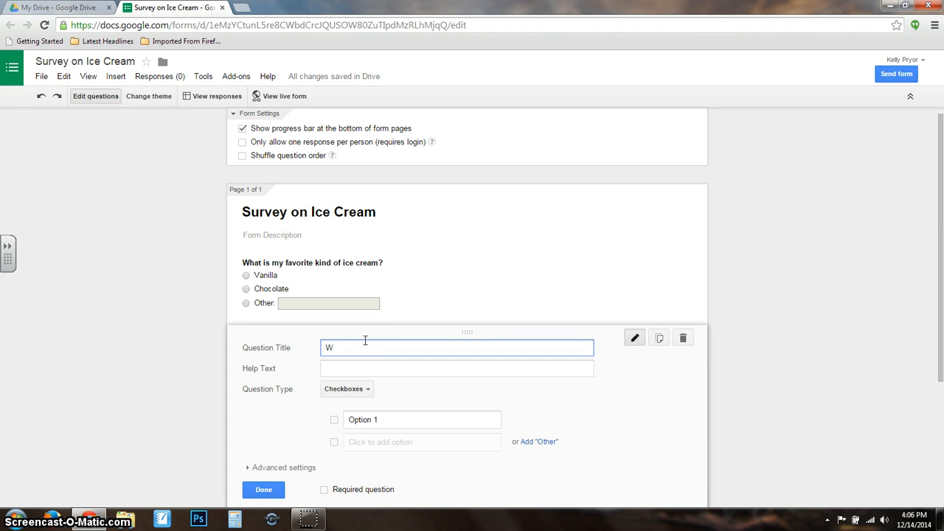
text(hat is the temperature of ice)
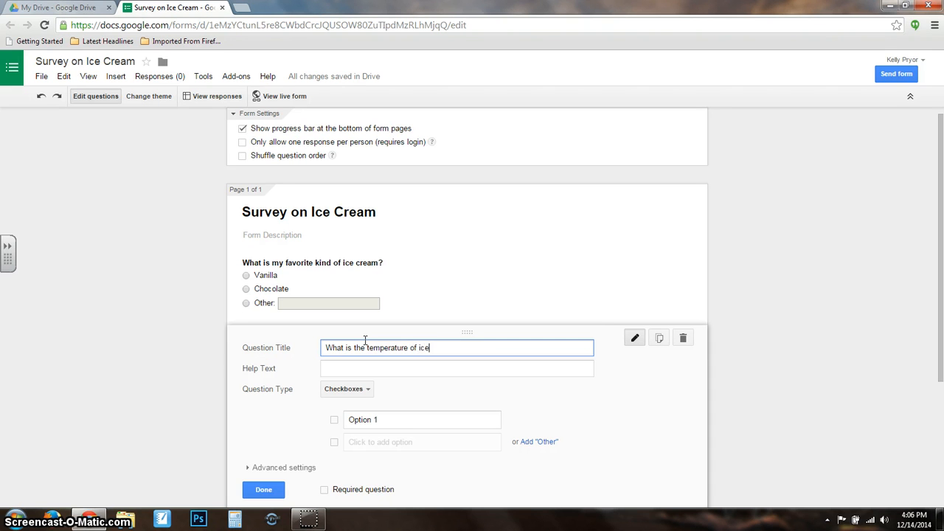
text( cream?)
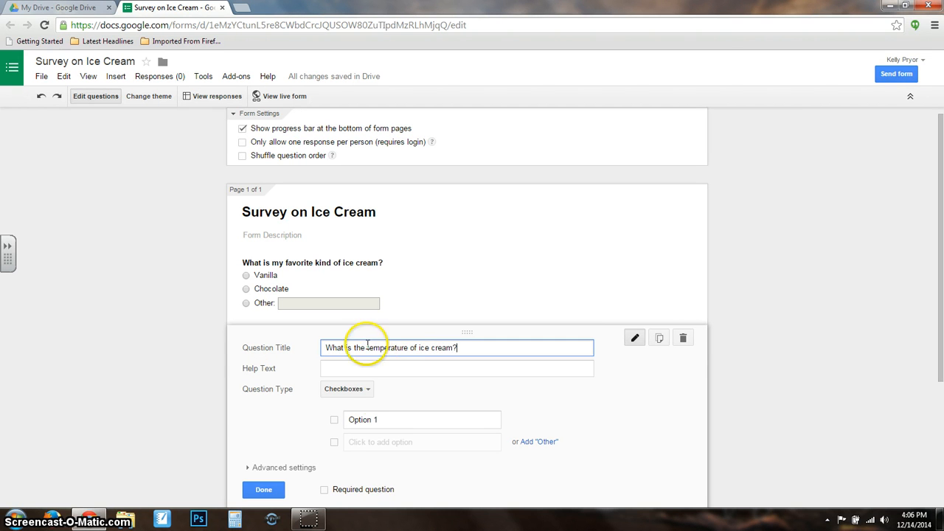
Step: Enter the answer options Hot and Cold for the temperature question and finish editing it
click(382, 417)
text(JH)
text(t)
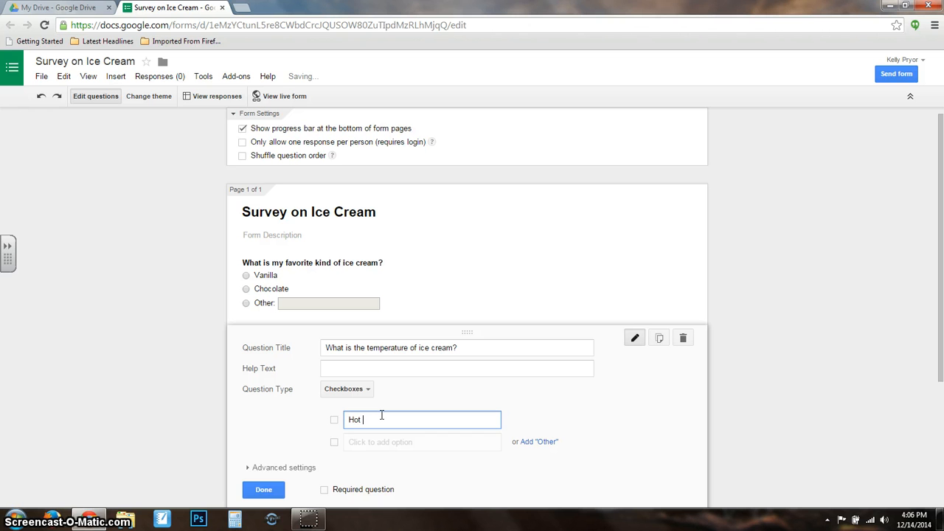
click(369, 442)
text(Cold)
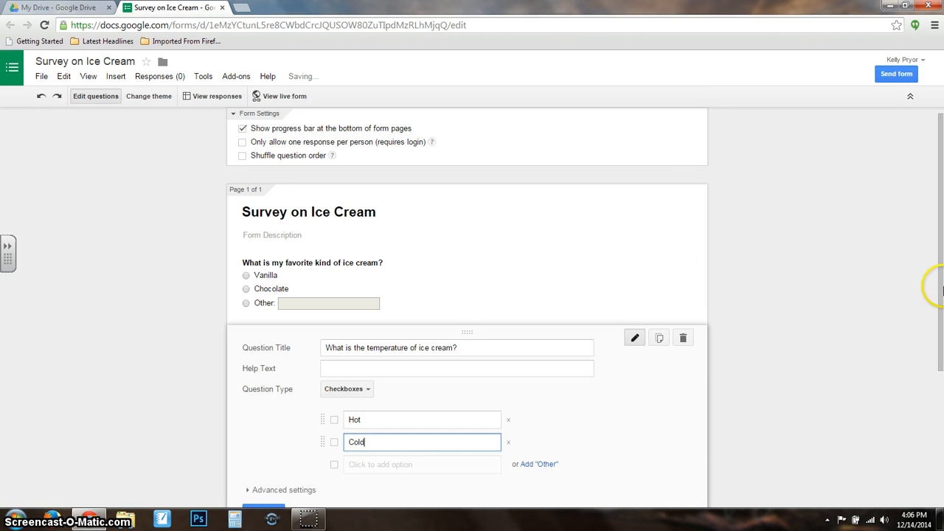
drag(941, 290, 941, 376)
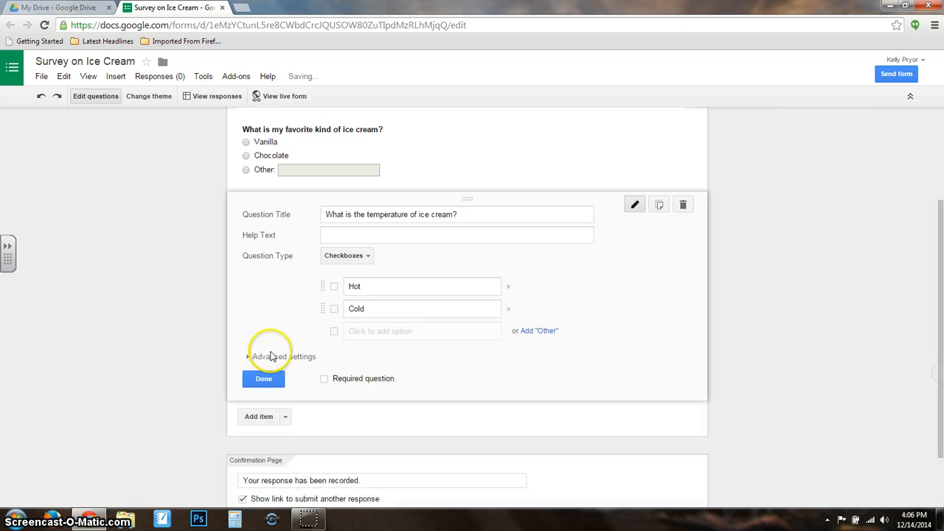
click(264, 378)
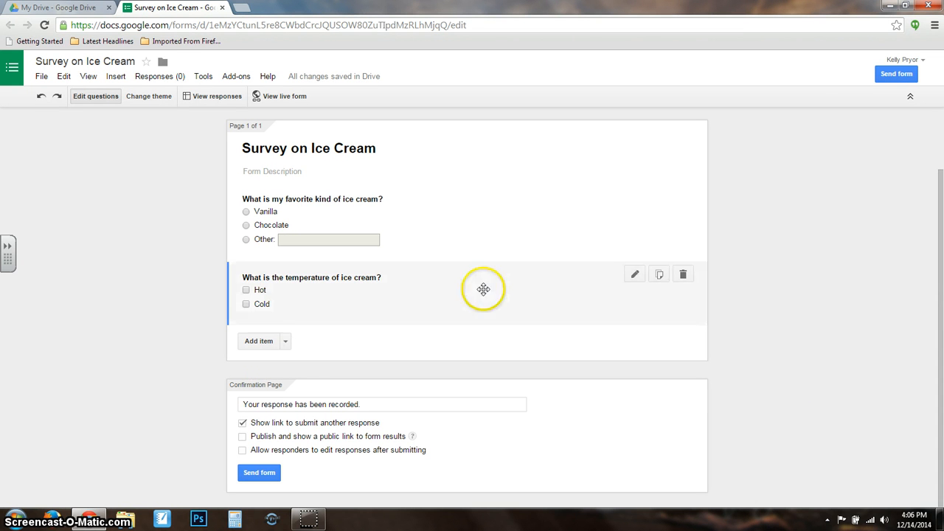
Step: Open the theme choices for the ice cream survey
click(148, 98)
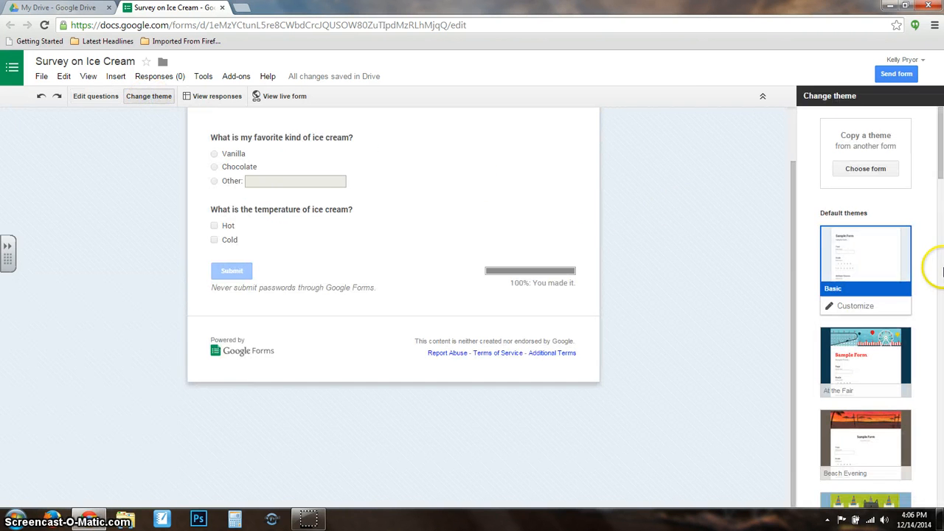